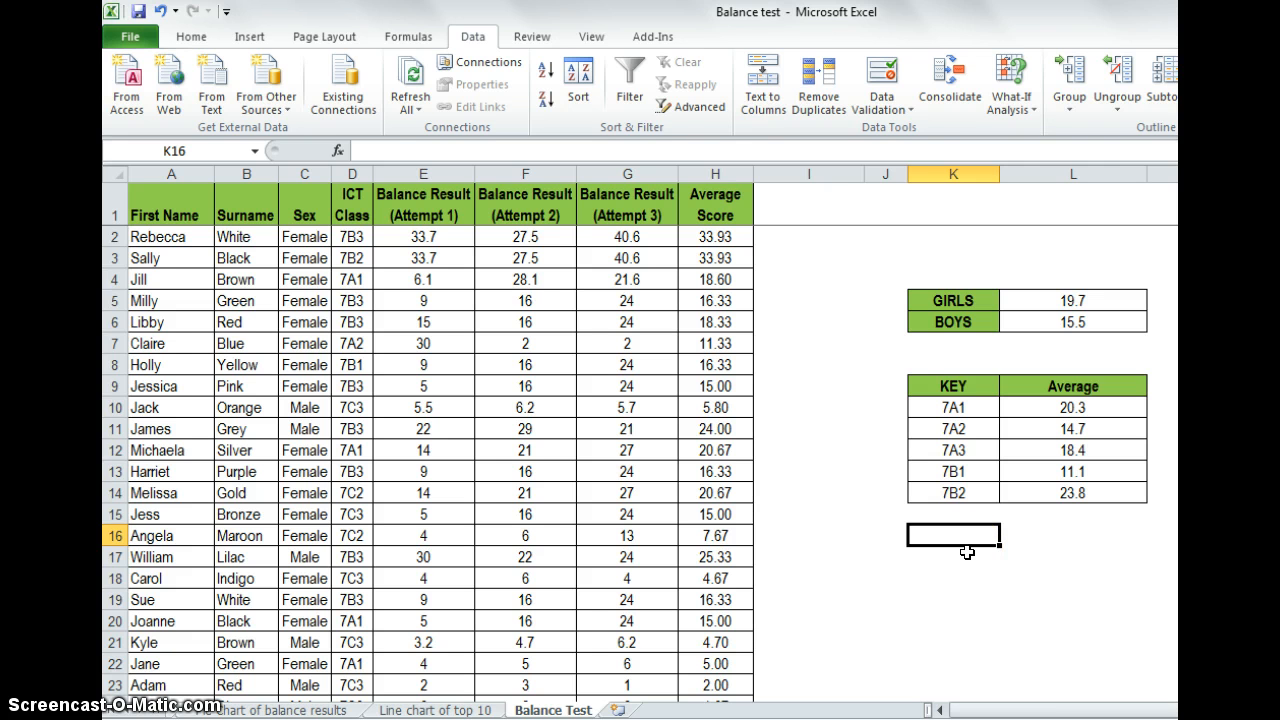
pyautogui.click(732, 235)
pyautogui.click(724, 257)
pyautogui.click(727, 280)
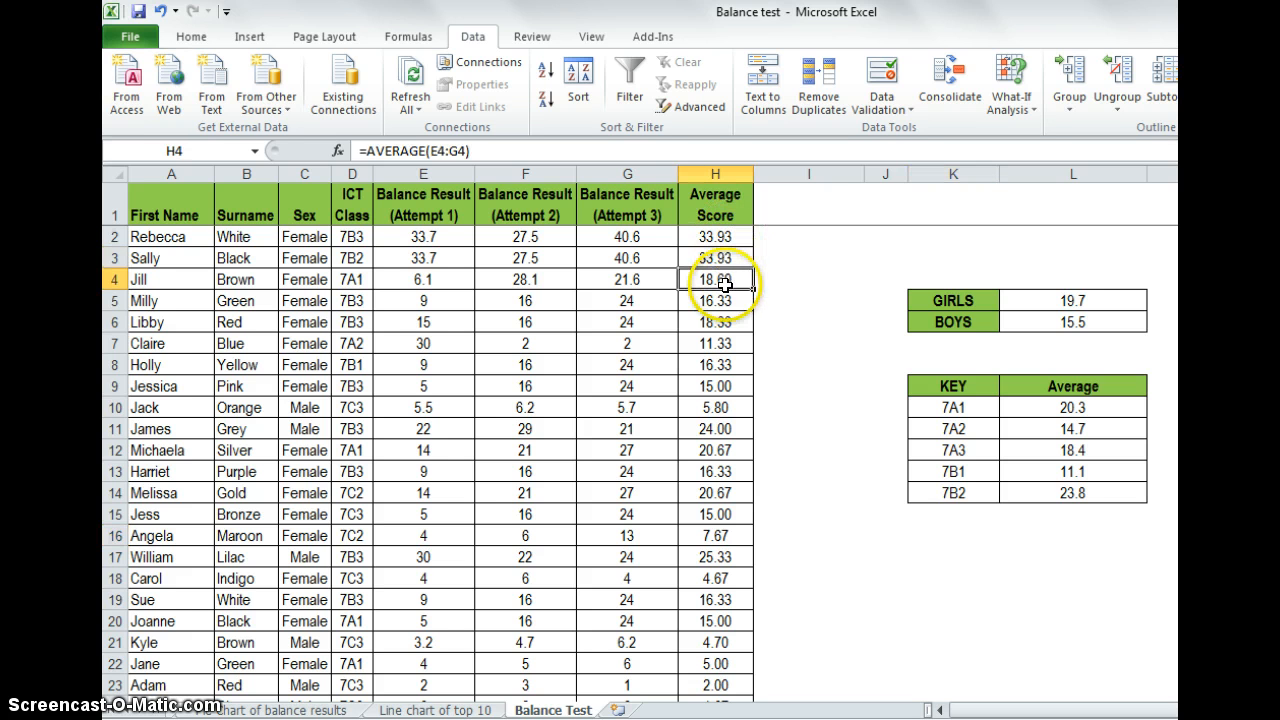
pyautogui.click(722, 301)
pyautogui.click(724, 343)
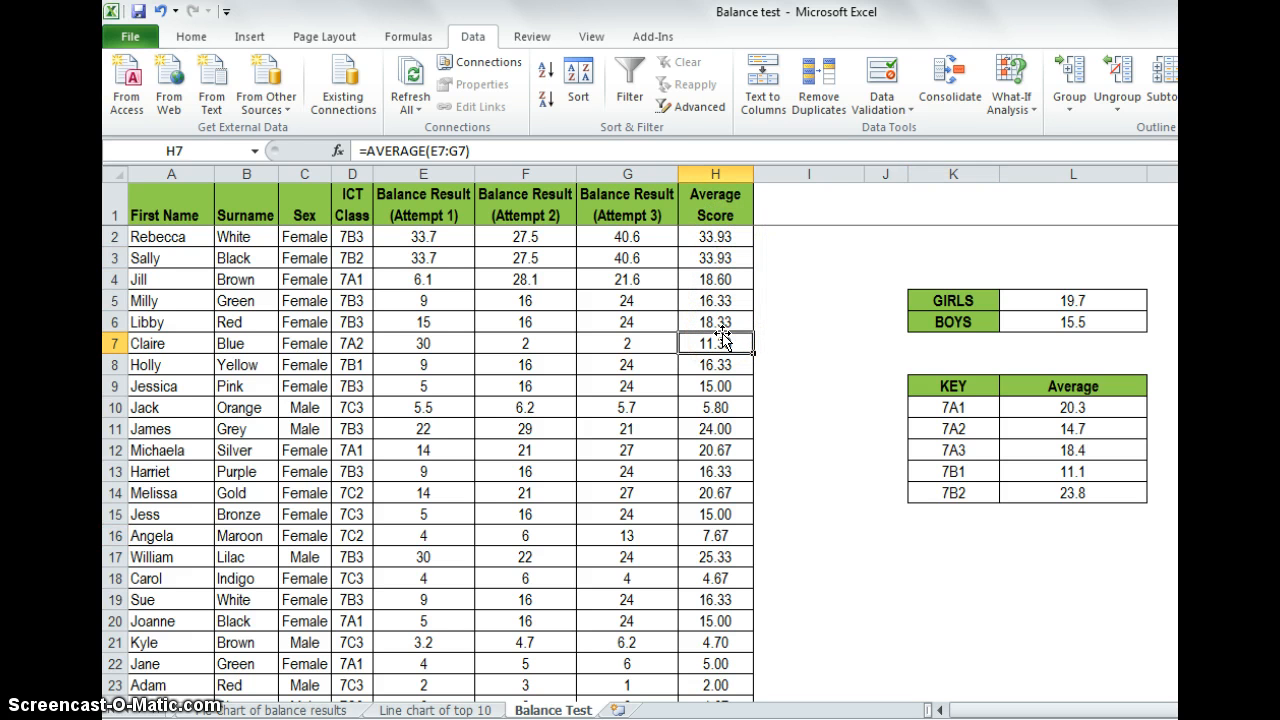
pyautogui.click(783, 209)
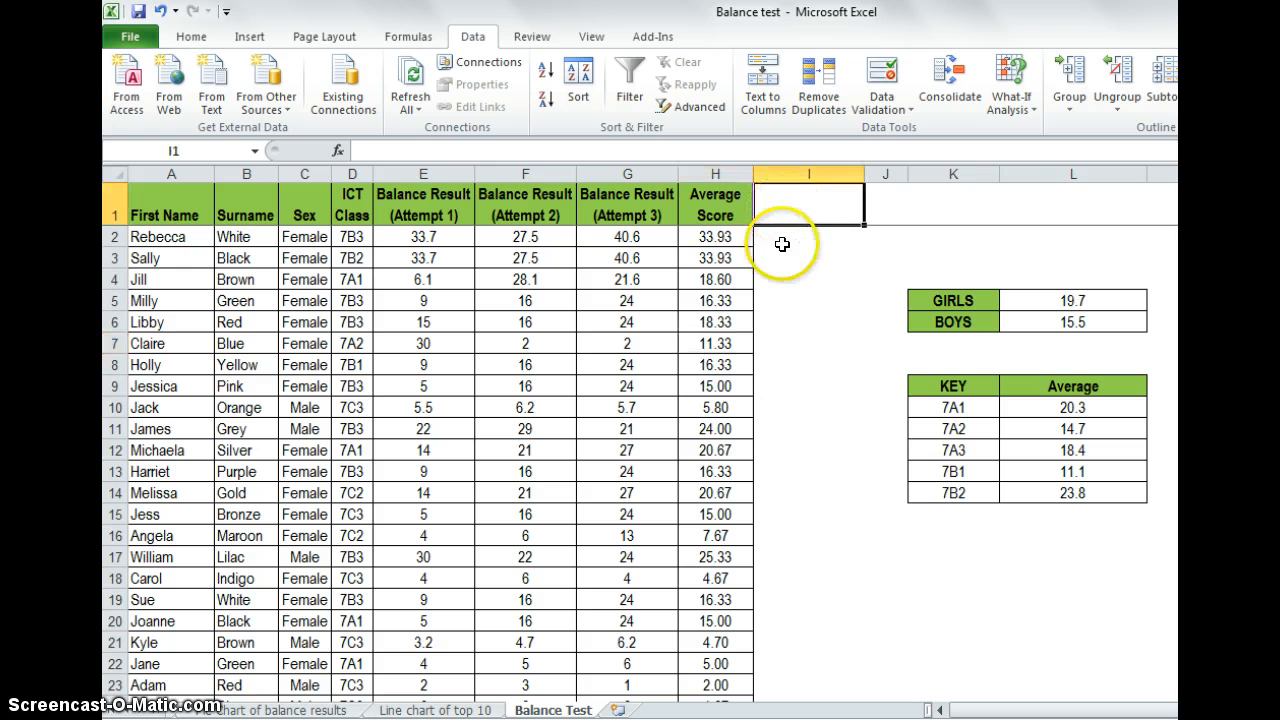
pyautogui.moveTo(782, 240); pyautogui.dragTo(811, 556)
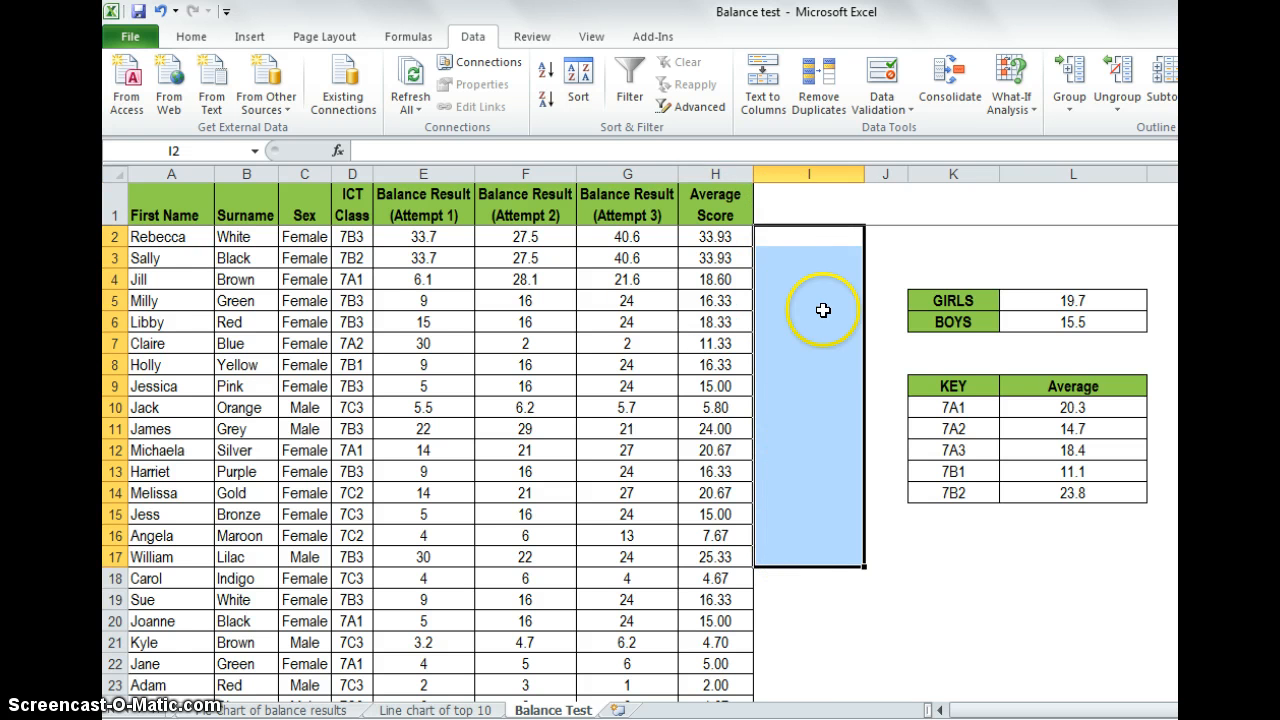
# Add a "Comment" column heading in cell I1, next to Average Score
pyautogui.click(800, 201)
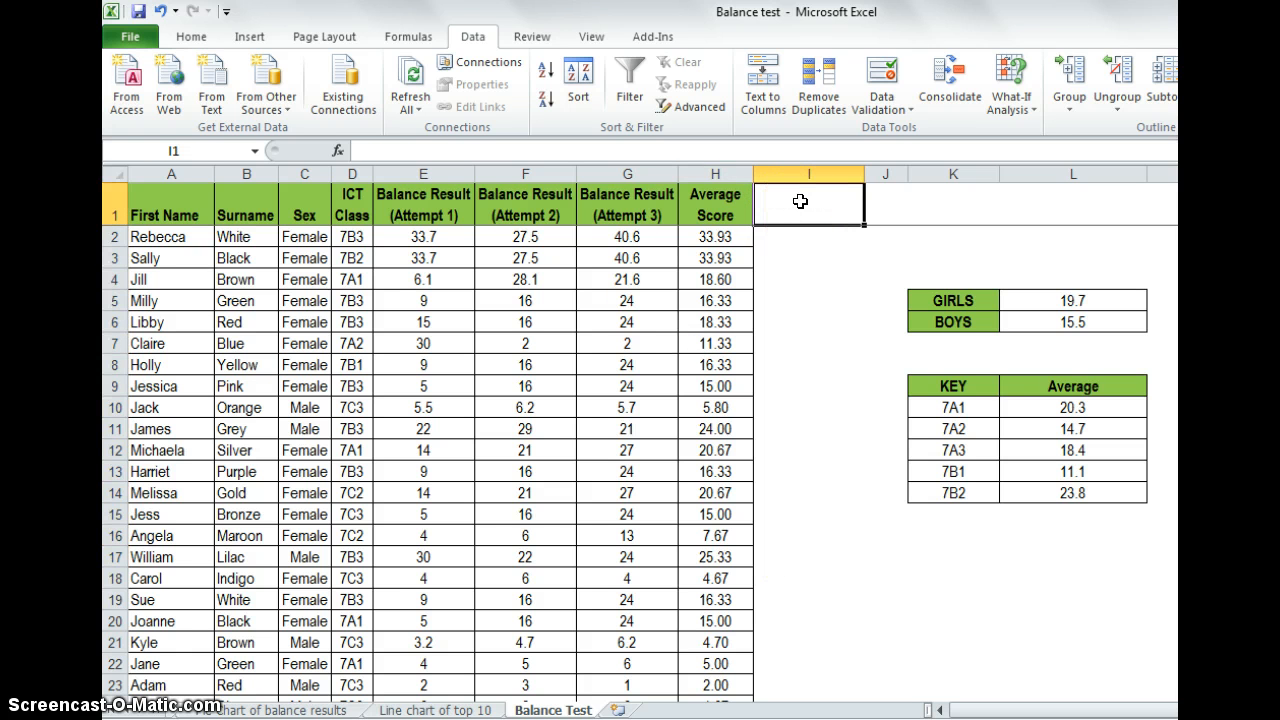
pyautogui.write('Comm')
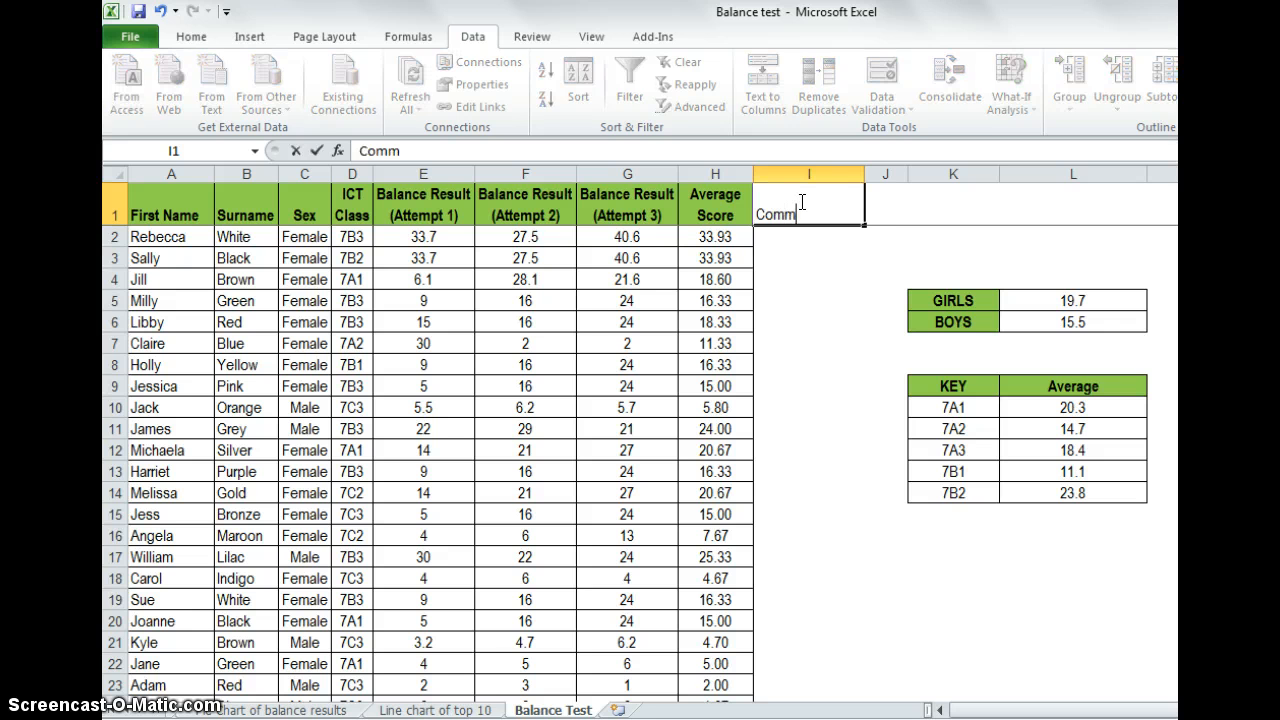
pyautogui.write('ent')
pyautogui.click(830, 298)
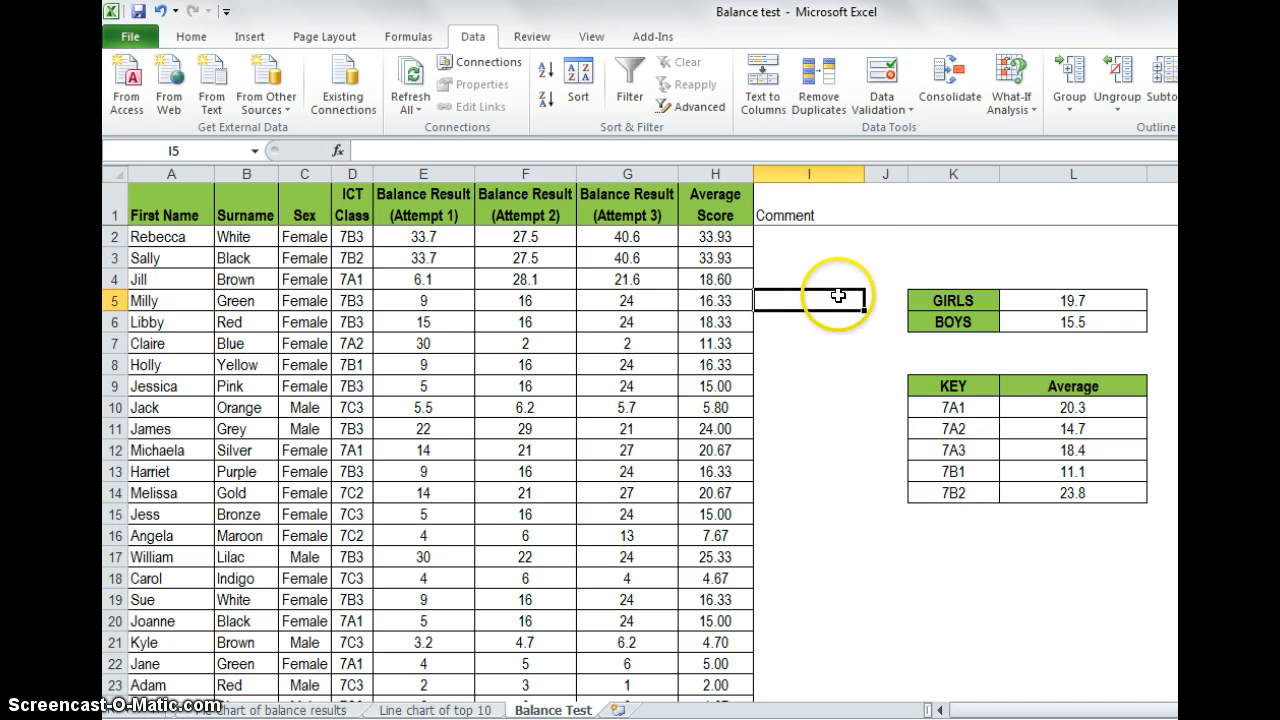
# Copy the Average Score heading's formatting onto the Comment heading in I1
pyautogui.click(725, 193)
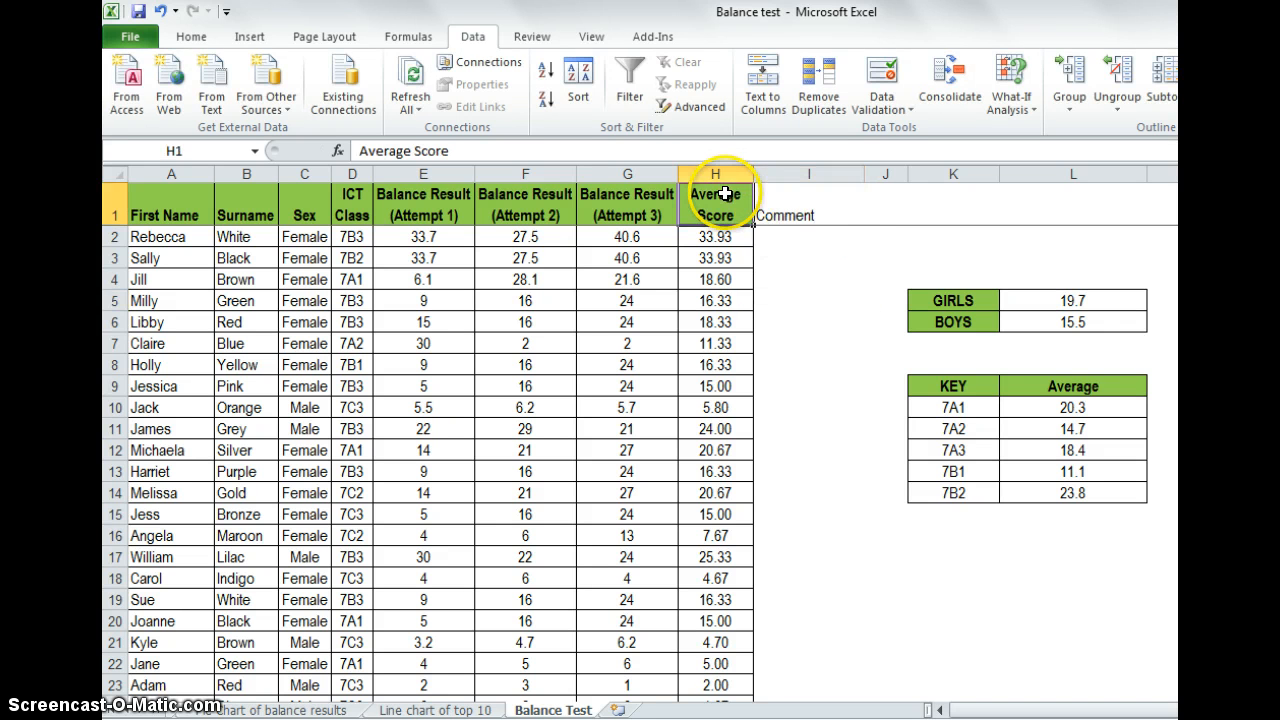
pyautogui.click(196, 38)
pyautogui.click(198, 106)
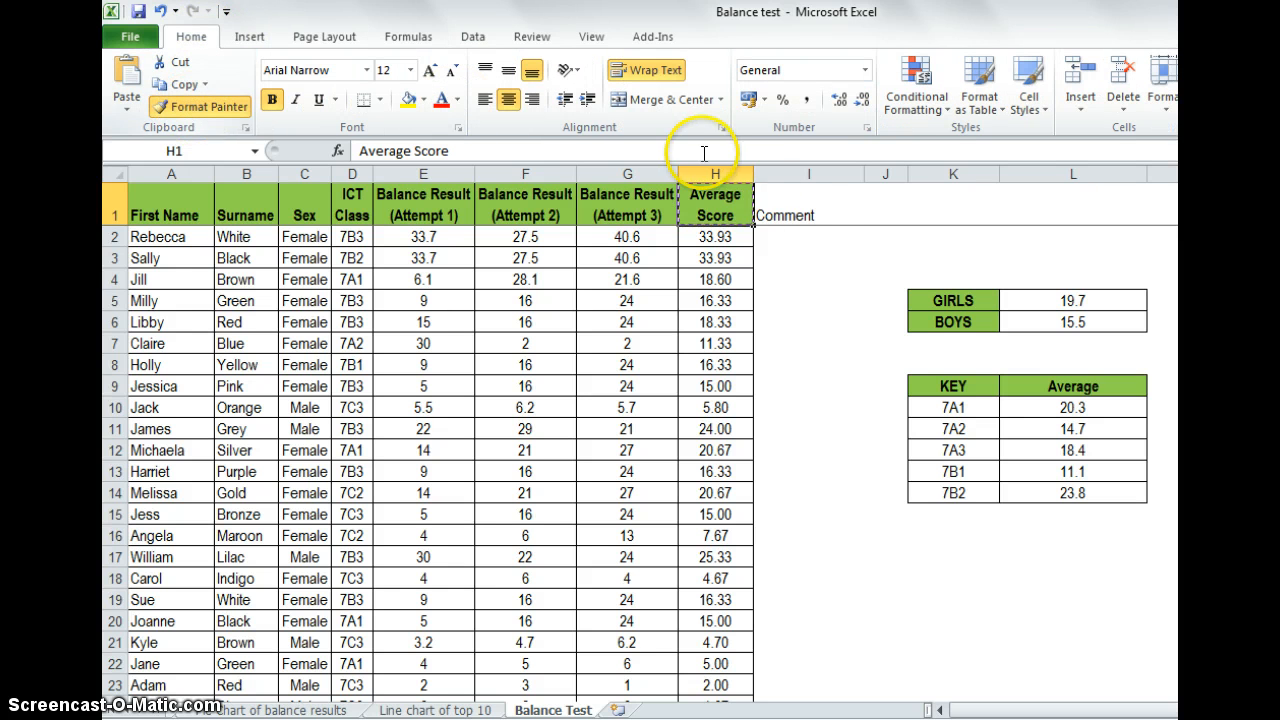
pyautogui.click(790, 205)
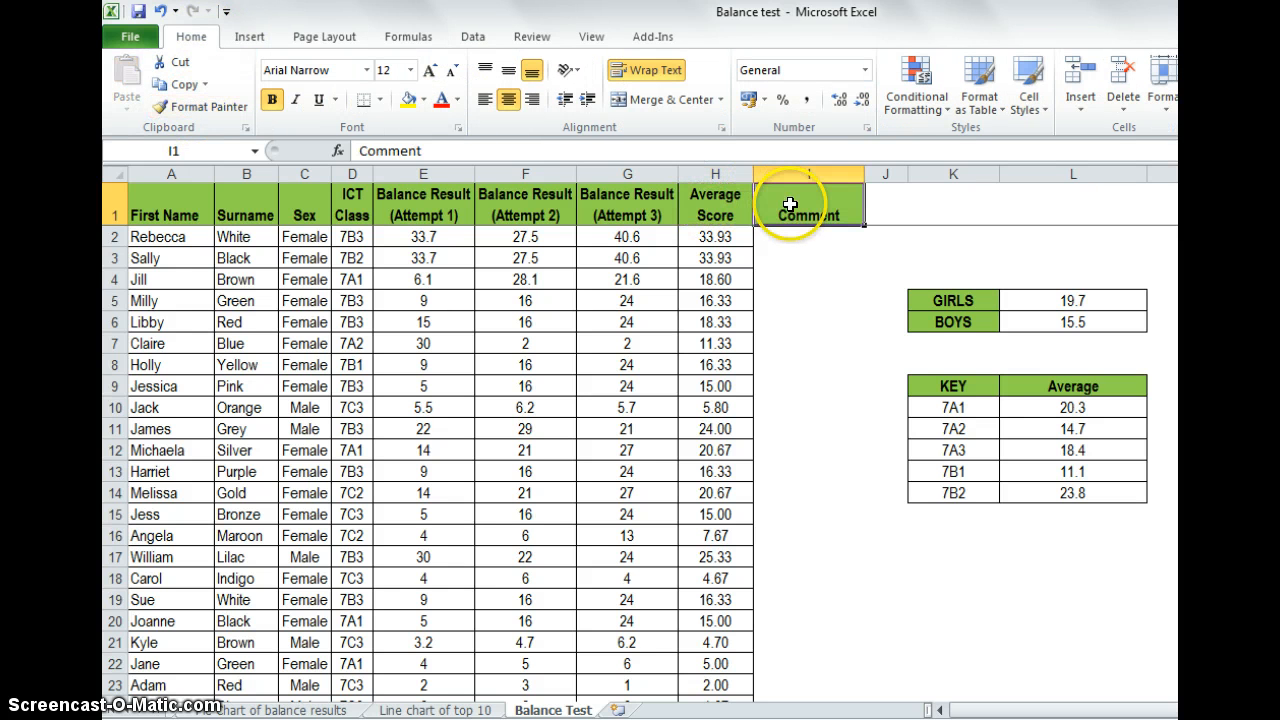
pyautogui.click(790, 258)
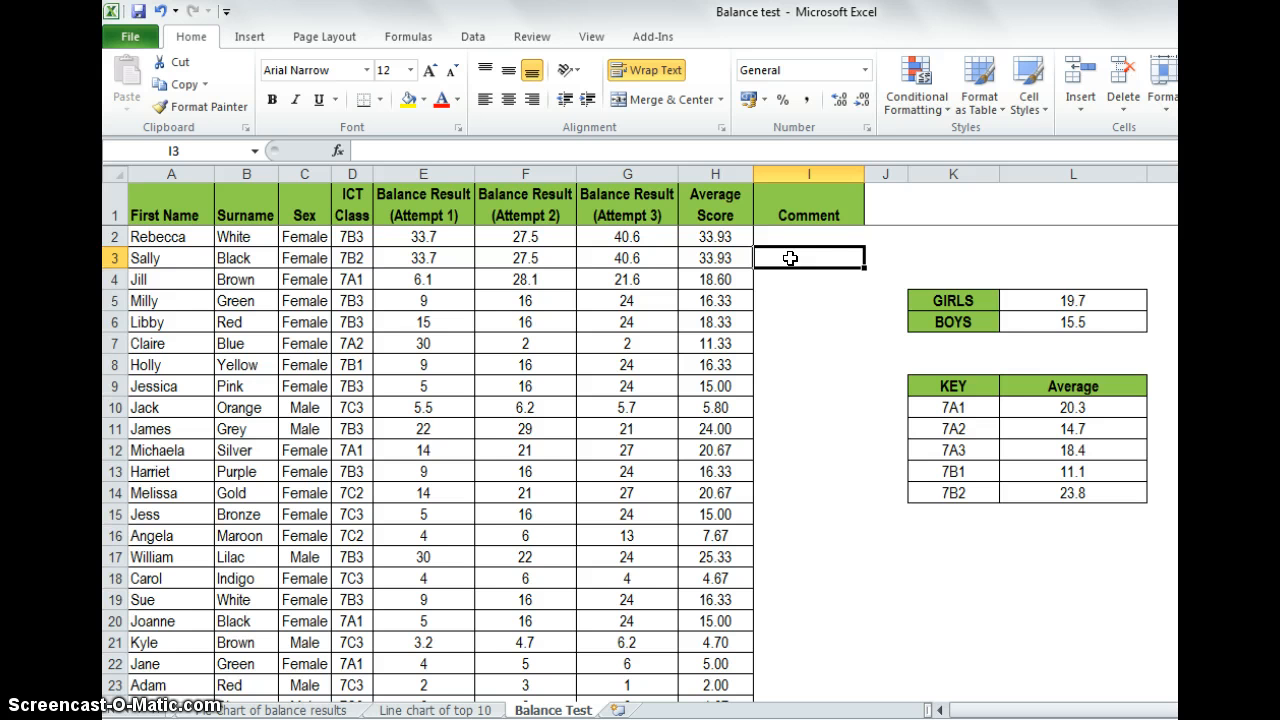
# Apply all borders to the range K16:L21 below the class averages table
pyautogui.click(709, 238)
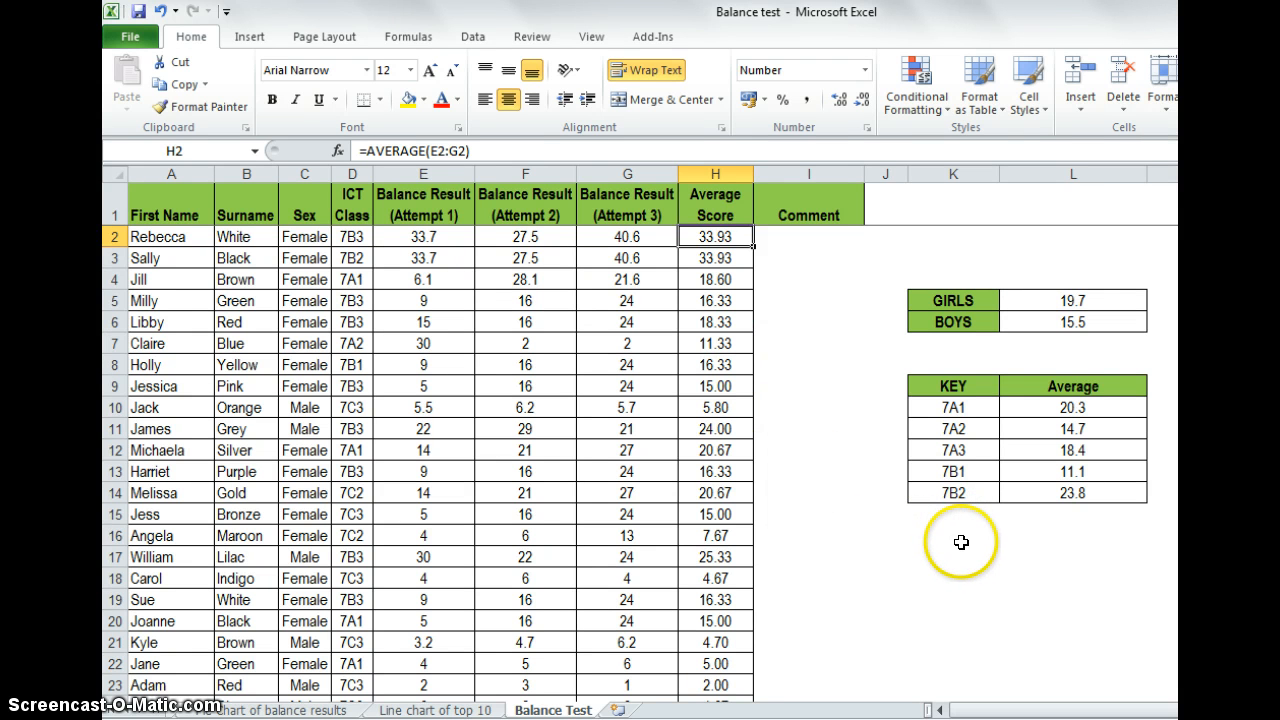
pyautogui.moveTo(968, 540); pyautogui.dragTo(1022, 633)
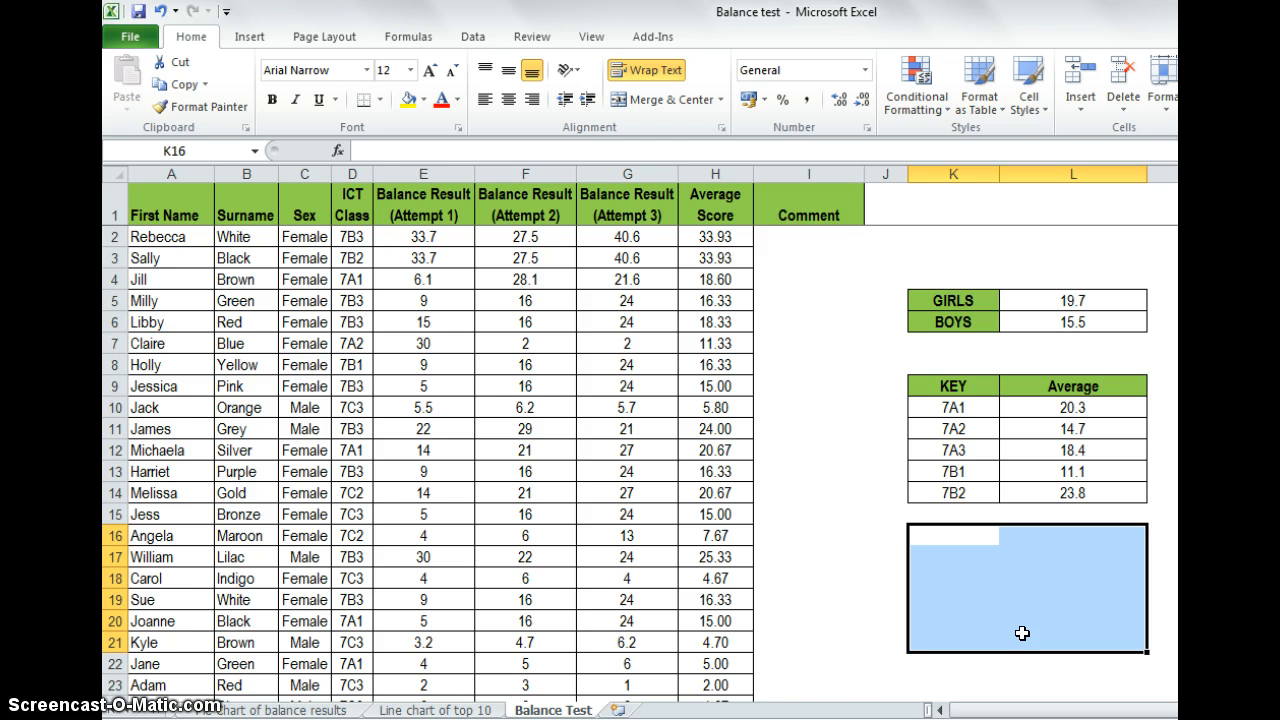
pyautogui.moveTo(974, 534); pyautogui.dragTo(1042, 640)
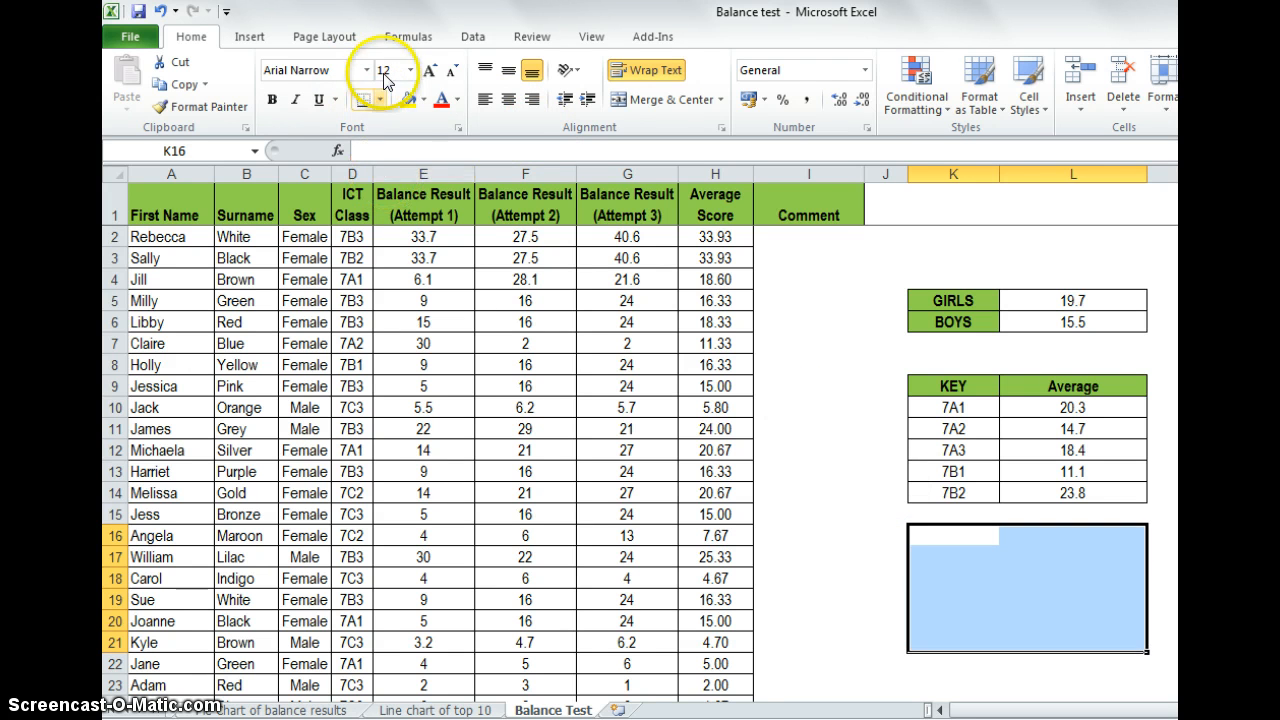
pyautogui.click(380, 99)
pyautogui.click(375, 261)
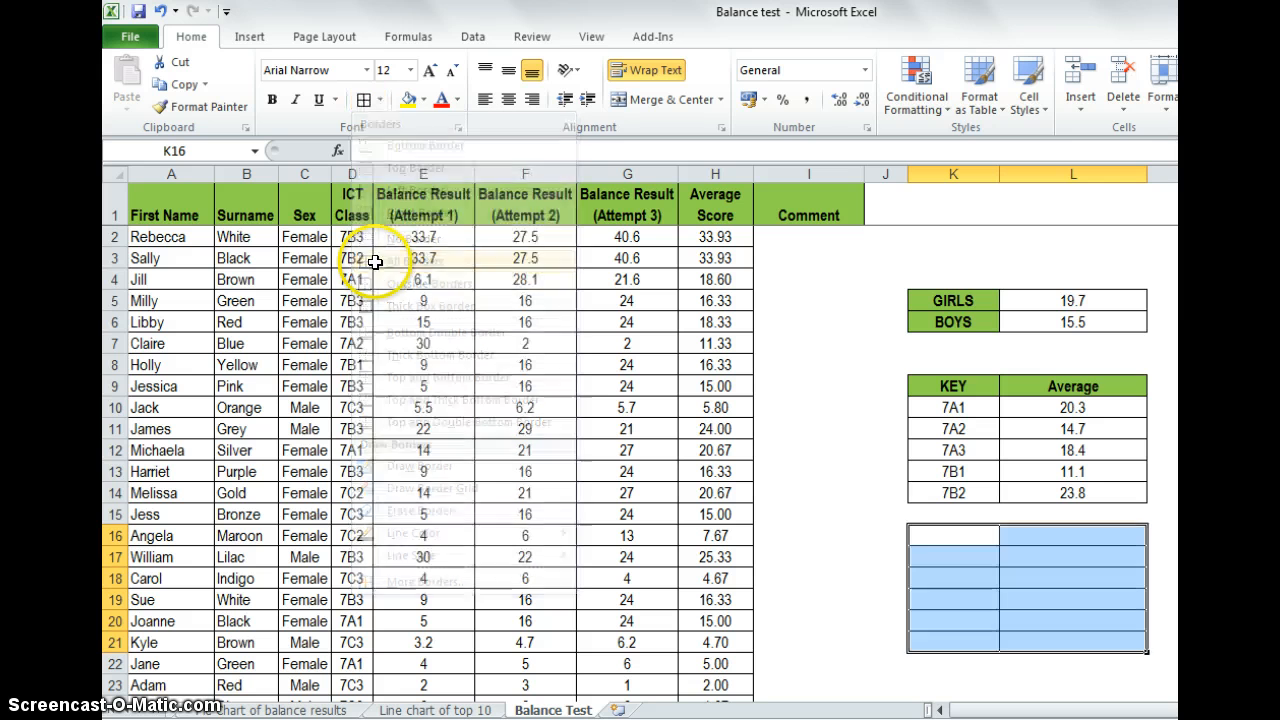
# Enter the headings "Score" in K16 and "Comment" in L16 of the new bordered table
pyautogui.click(955, 539)
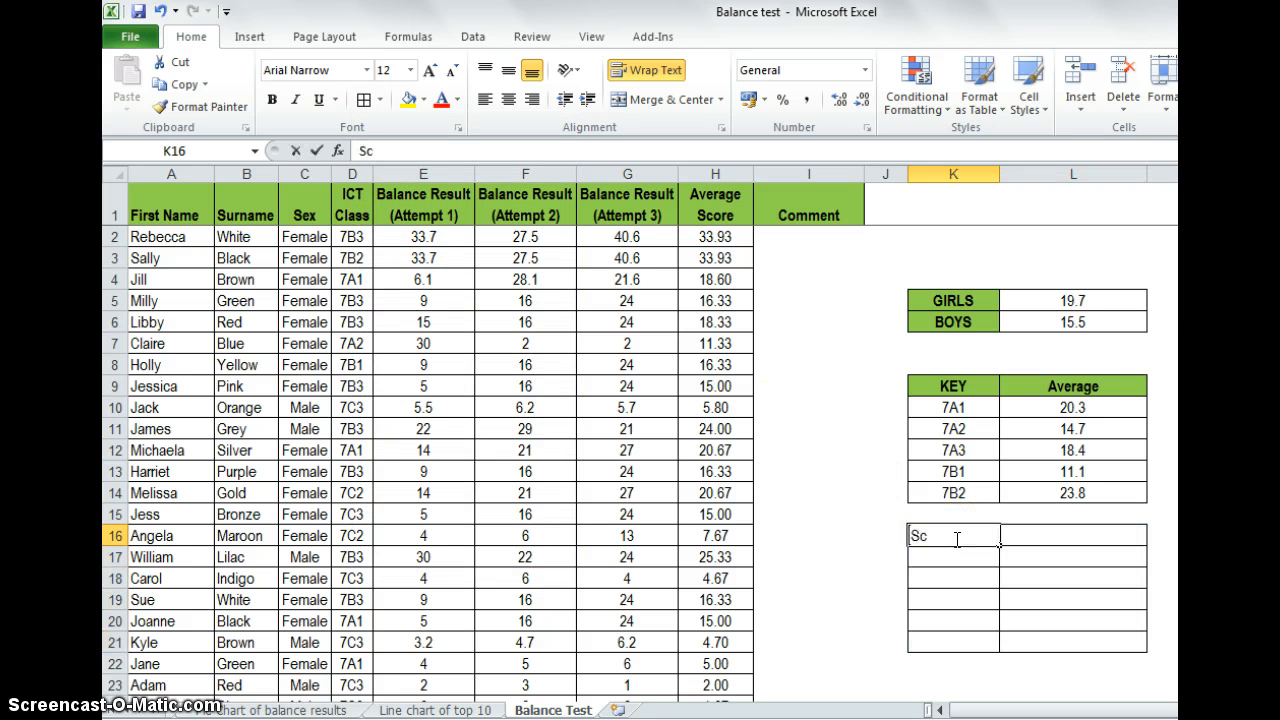
pyautogui.write('Score')
pyautogui.press('Tab')
pyautogui.write('C')
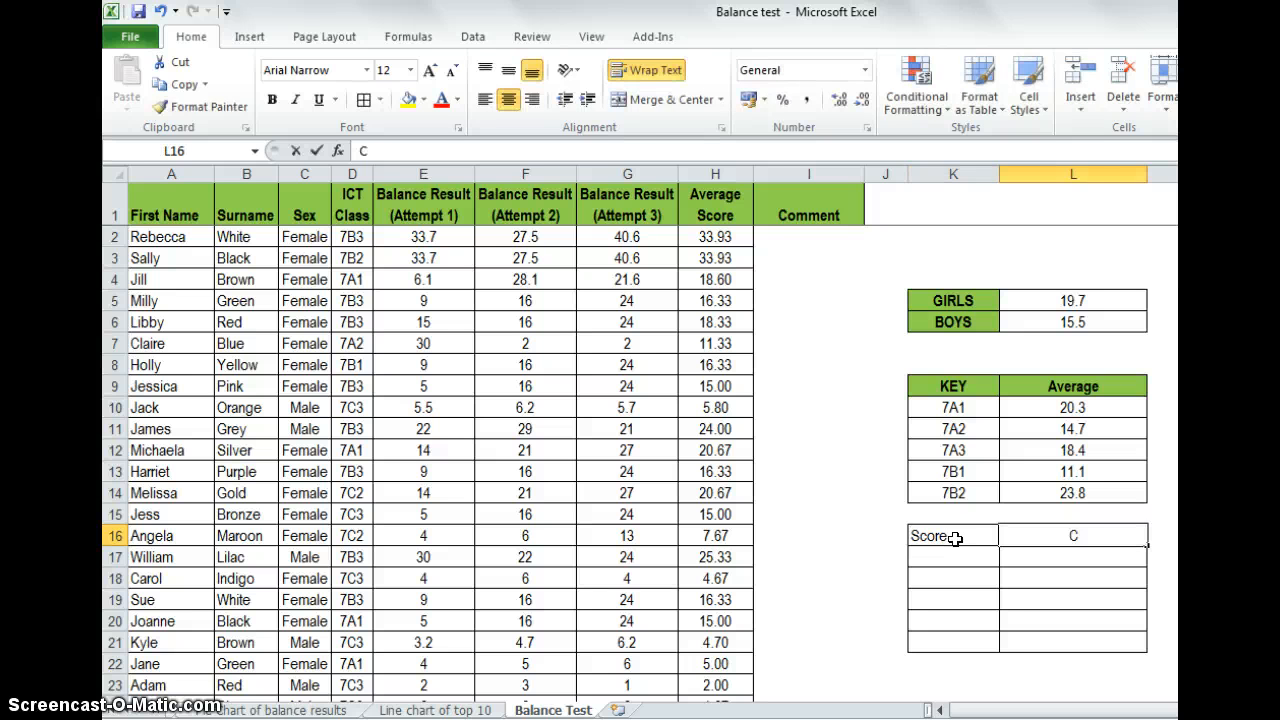
pyautogui.write('omment')
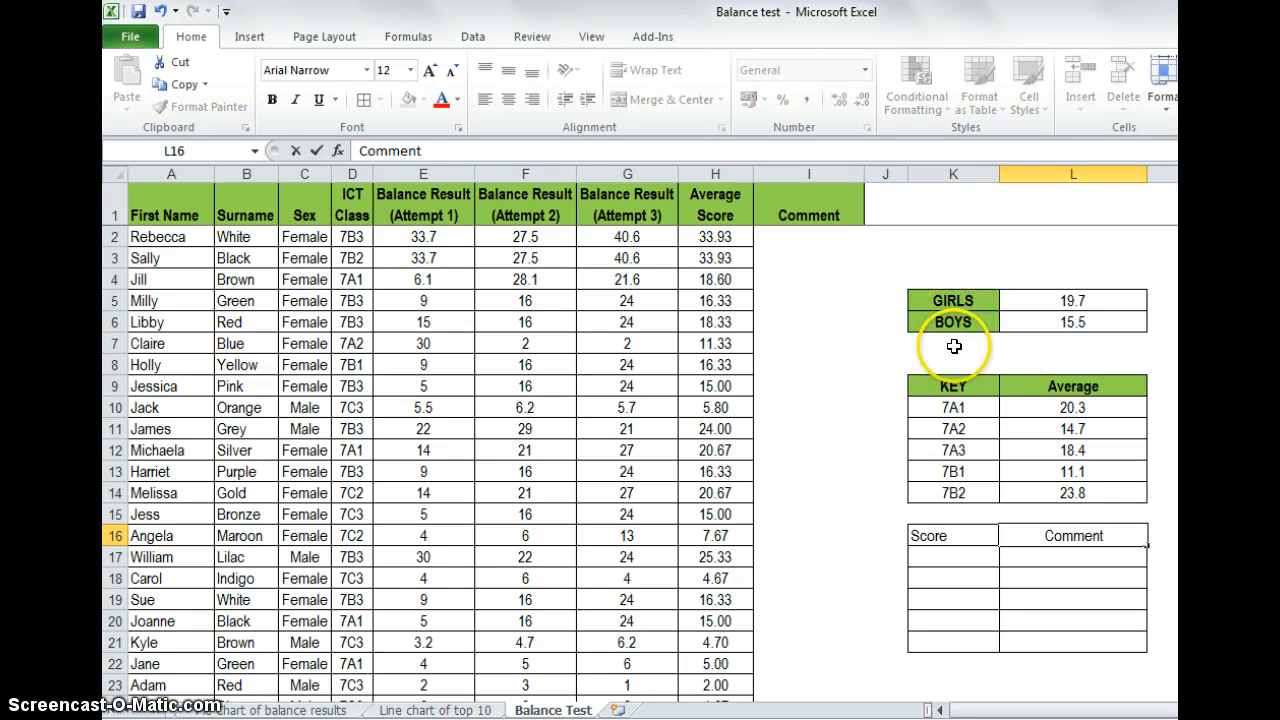
pyautogui.click(850, 534)
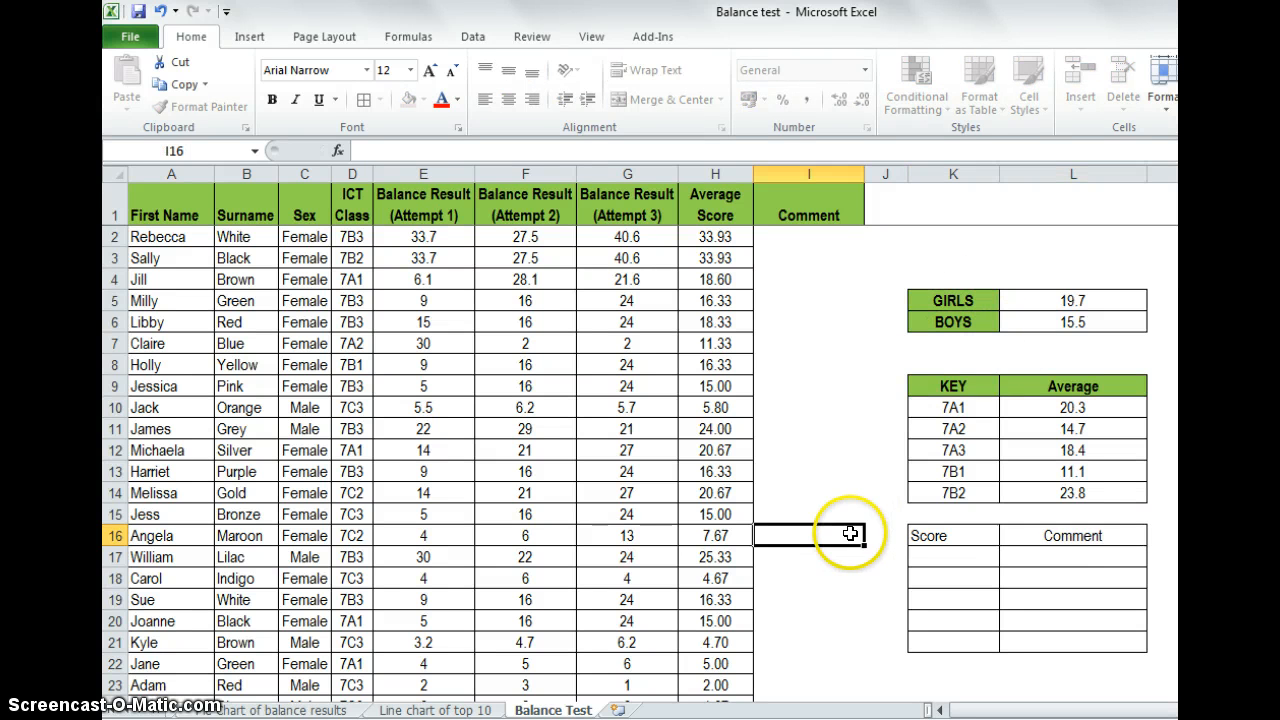
# Copy the KEY heading's formatting onto the Score and Comment headings in K16:L16
pyautogui.click(955, 388)
pyautogui.click(200, 106)
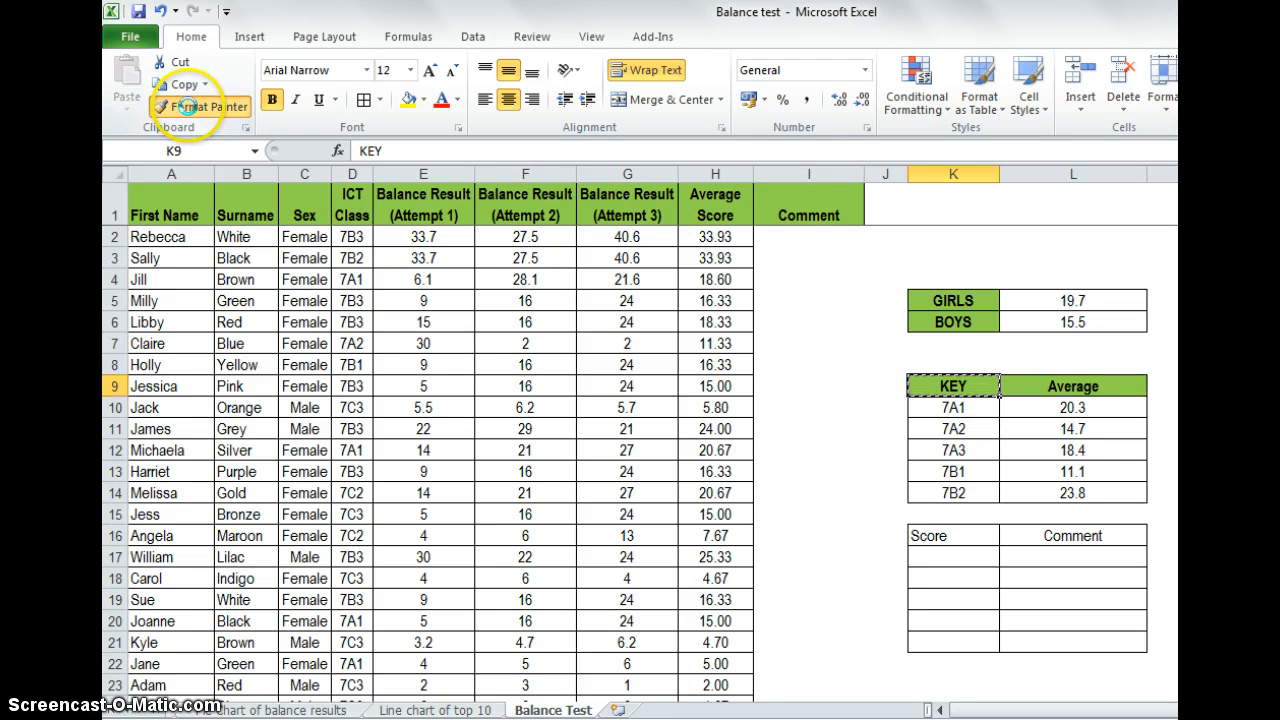
pyautogui.moveTo(973, 524); pyautogui.dragTo(1020, 529)
pyautogui.click(870, 556)
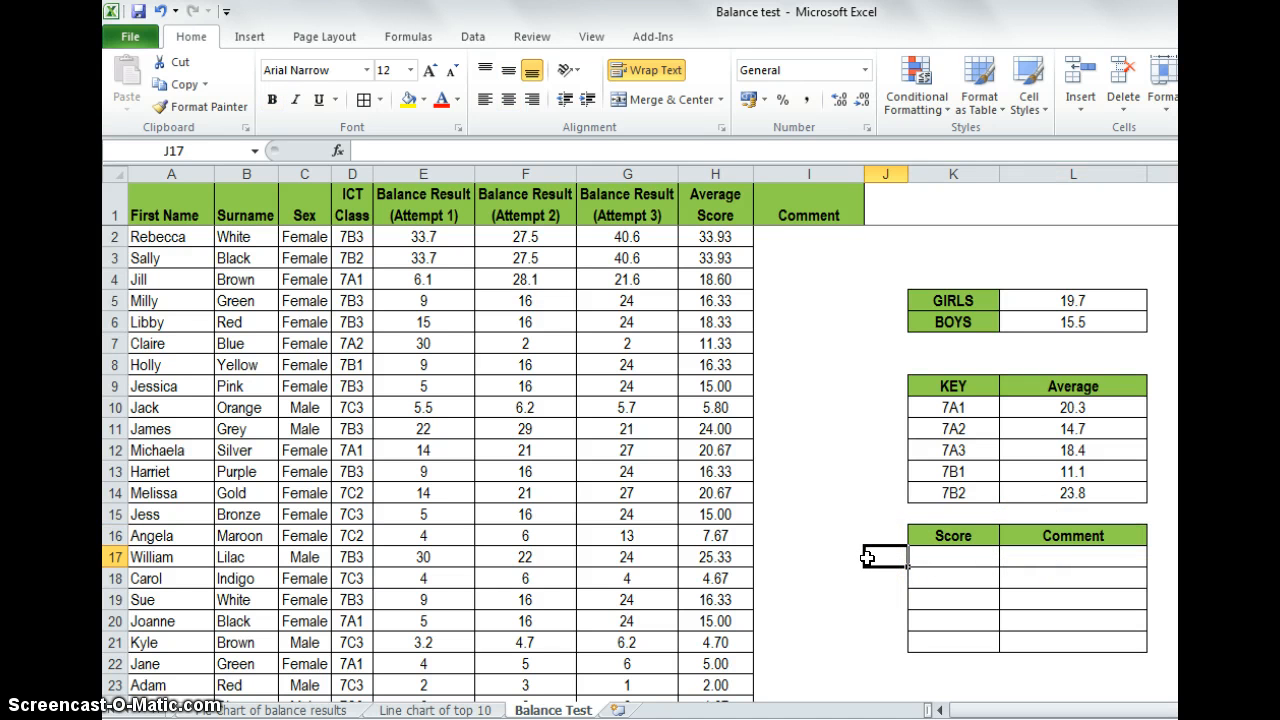
# Enter 0 as the first score in cell K17
pyautogui.click(975, 556)
pyautogui.click(1018, 586)
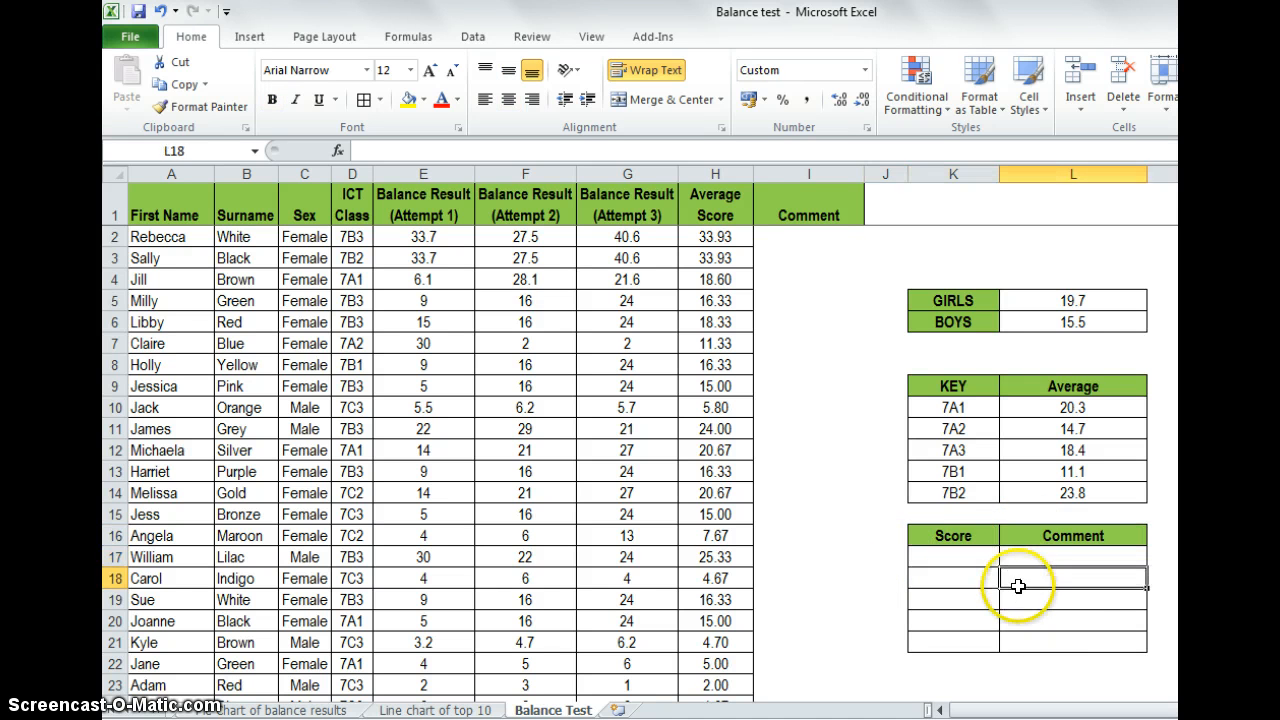
pyautogui.click(963, 555)
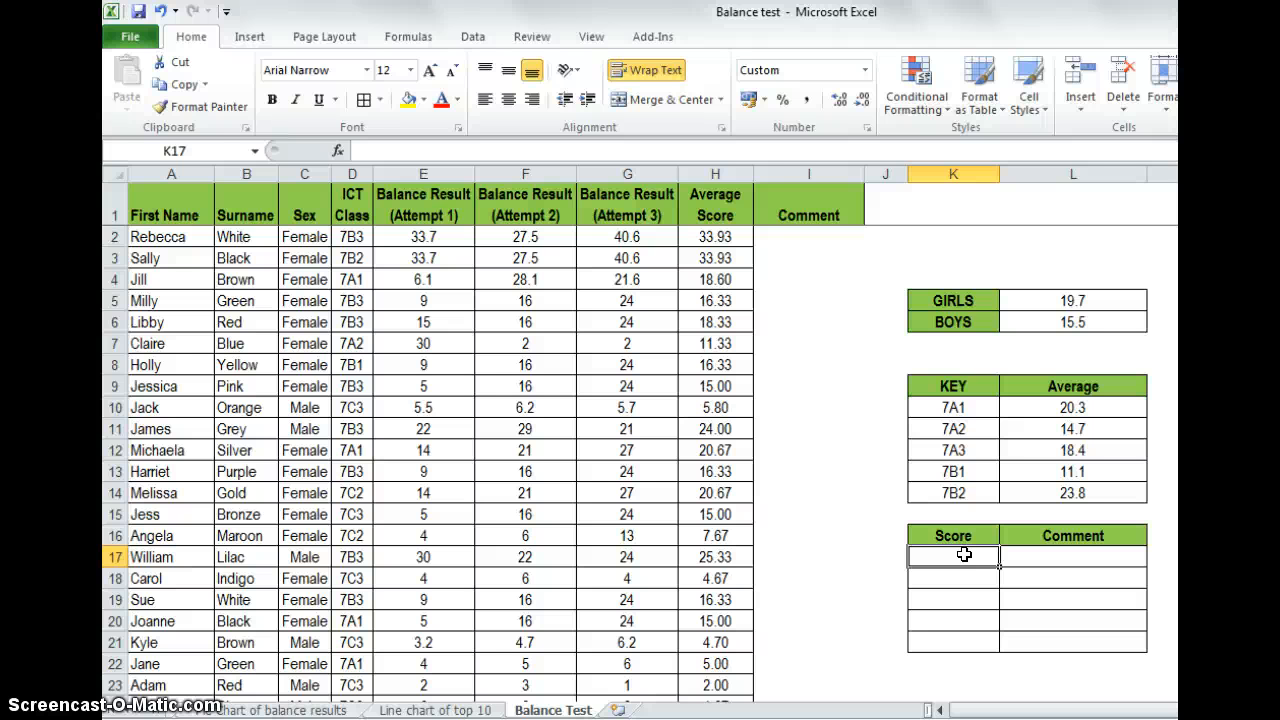
pyautogui.write('0')
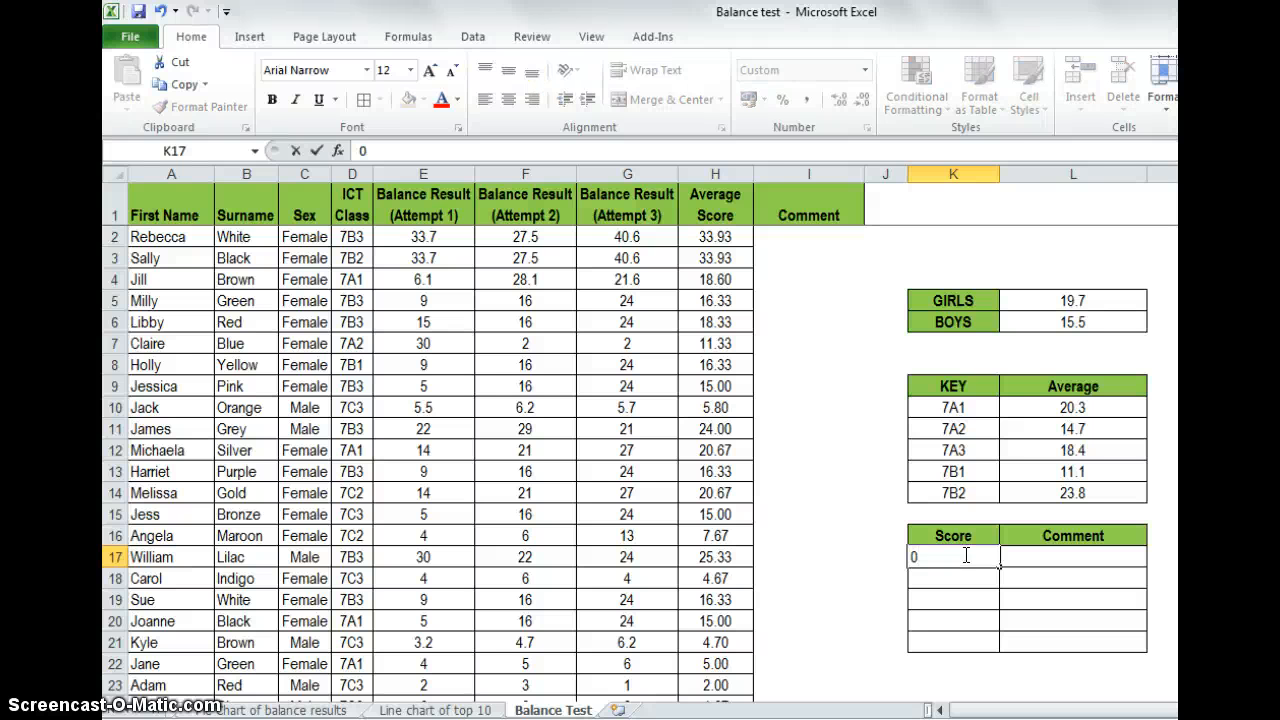
pyautogui.press('Return')
# Copy the number formatting of balance result cell F17 onto the first score in K17
pyautogui.click(962, 557)
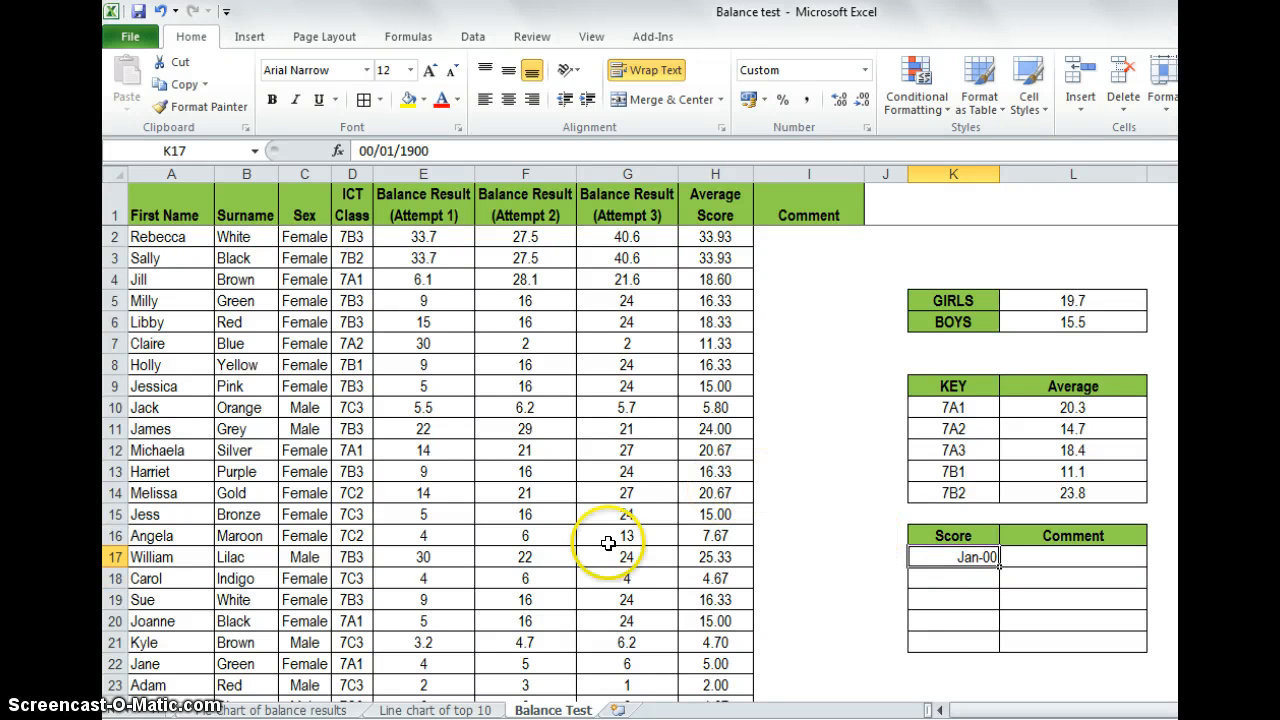
pyautogui.click(556, 557)
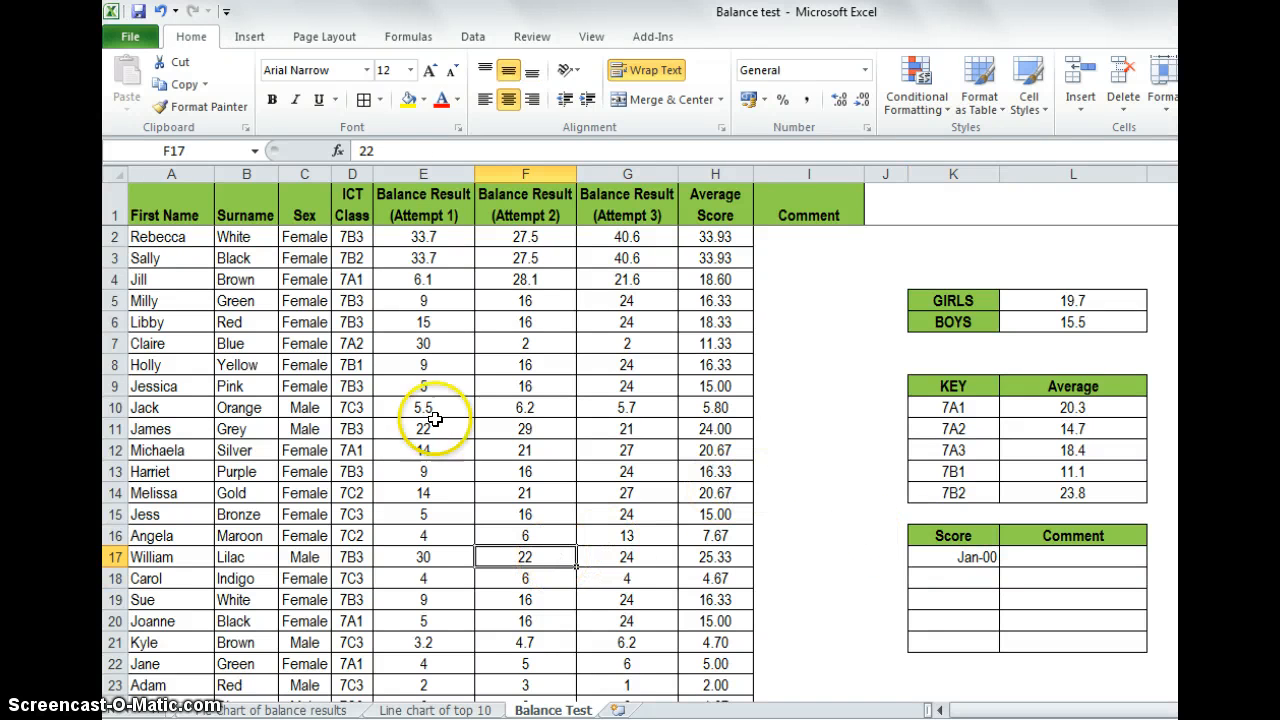
pyautogui.click(200, 106)
pyautogui.click(952, 553)
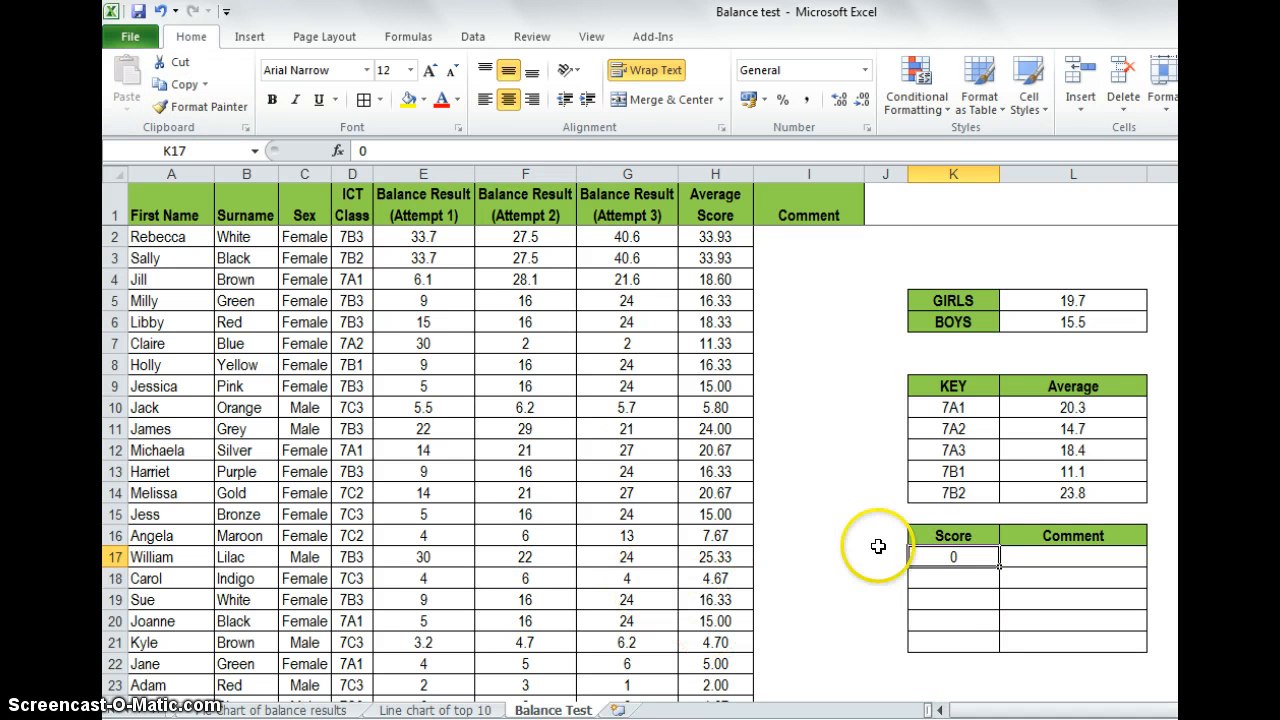
# Enter the scores 10, 20, 30 and 40 in cells K18 to K21
pyautogui.click(939, 576)
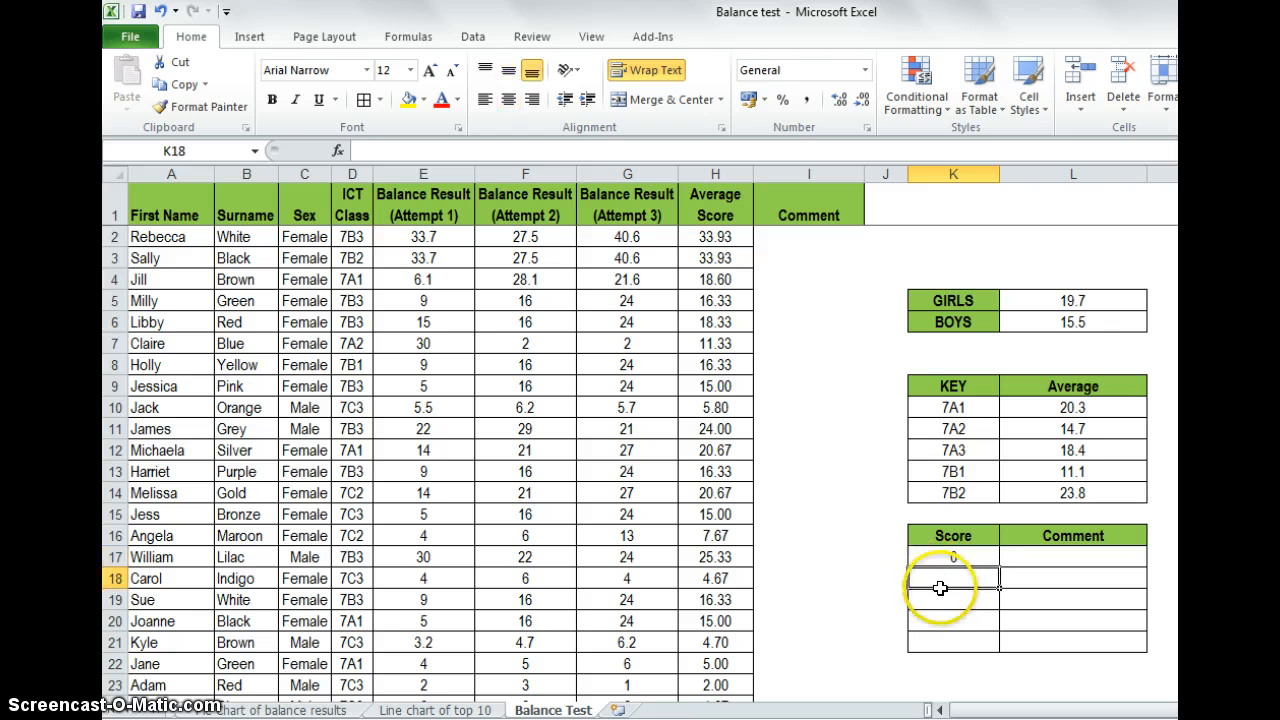
pyautogui.click(940, 598)
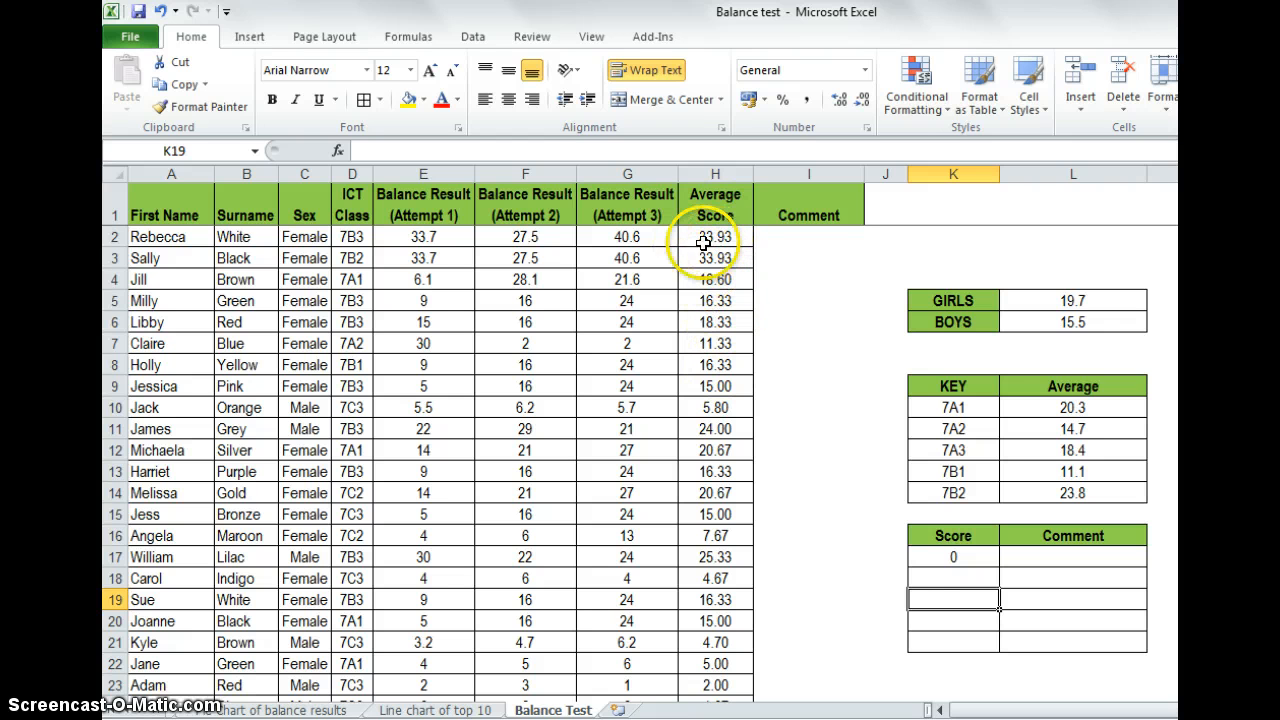
pyautogui.click(941, 579)
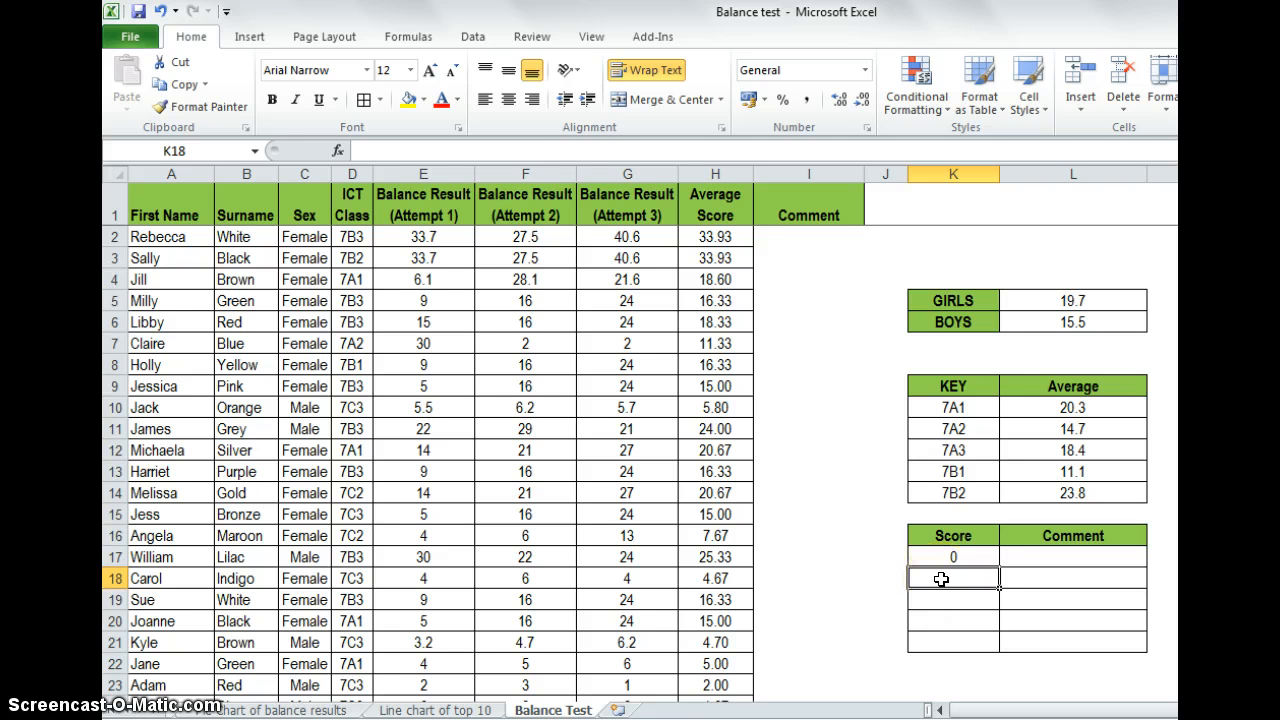
pyautogui.write('10')
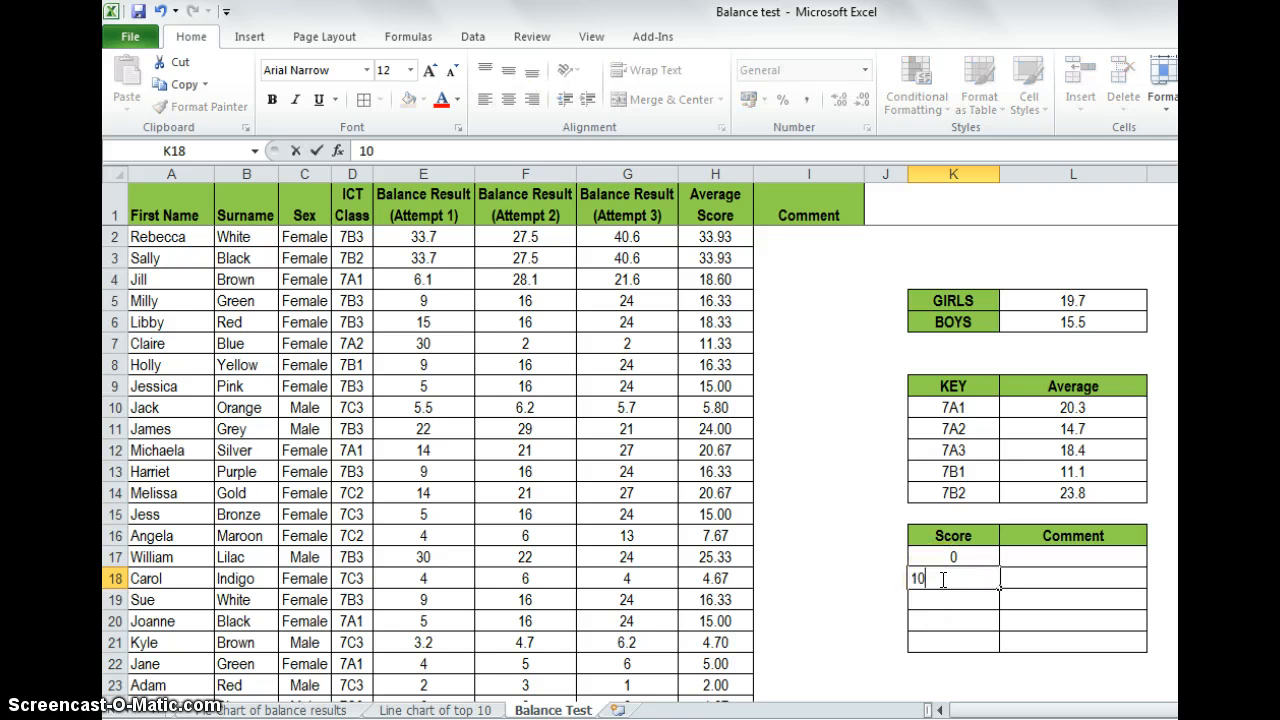
pyautogui.press('Return')
pyautogui.write('20')
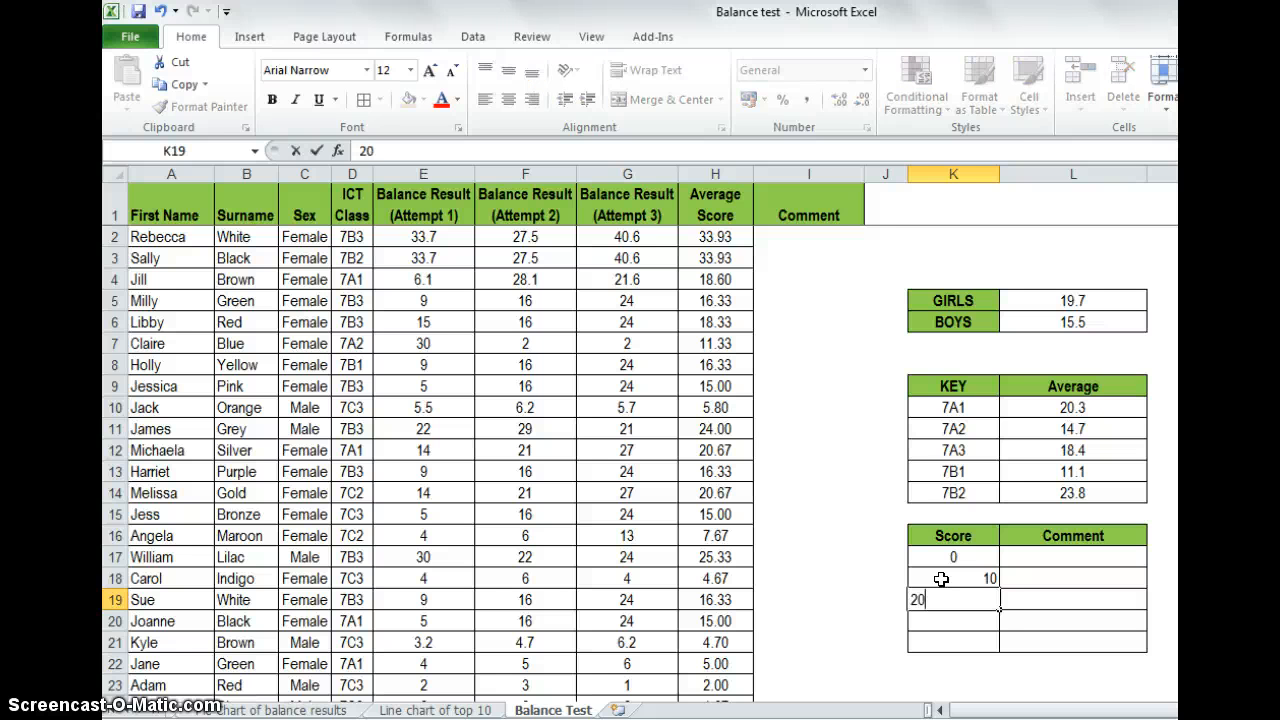
pyautogui.press('Return')
pyautogui.write('30')
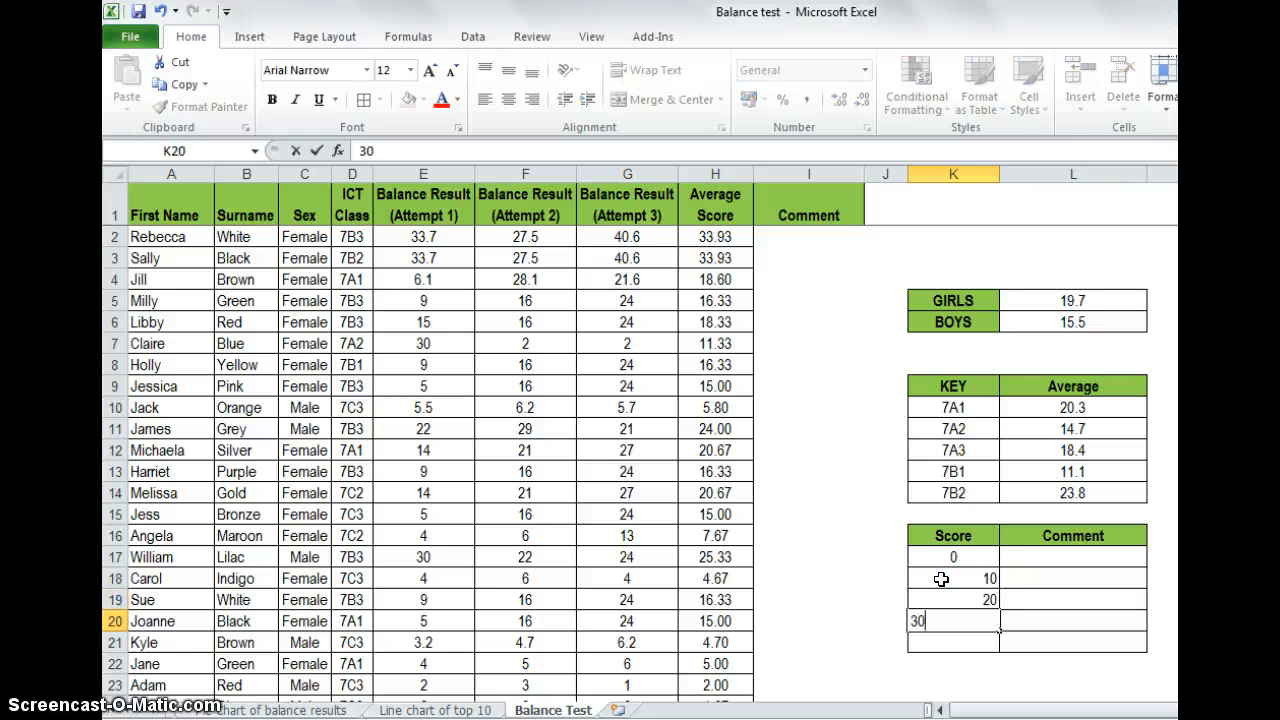
pyautogui.press('Return')
pyautogui.write('4')
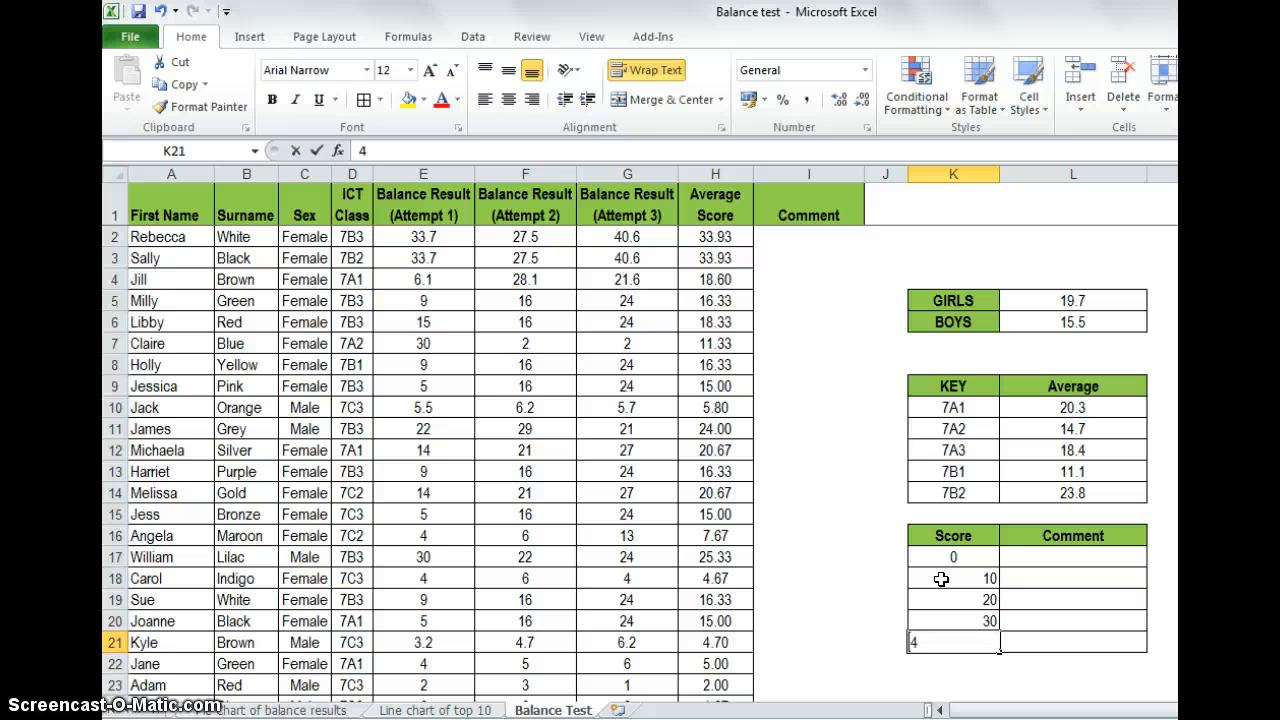
pyautogui.write('0')
pyautogui.press('Return')
# Centre the scores in cells K17:K21 horizontally
pyautogui.moveTo(951, 560); pyautogui.dragTo(956, 642)
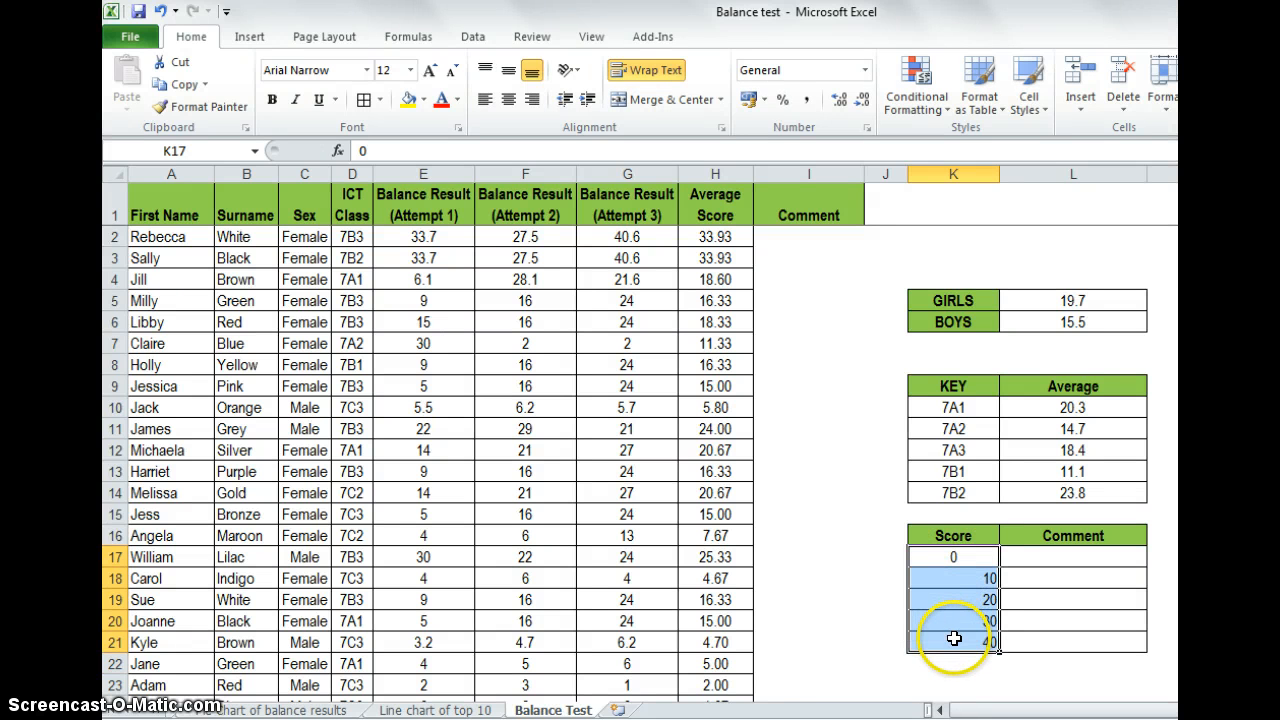
pyautogui.click(510, 100)
pyautogui.click(510, 100)
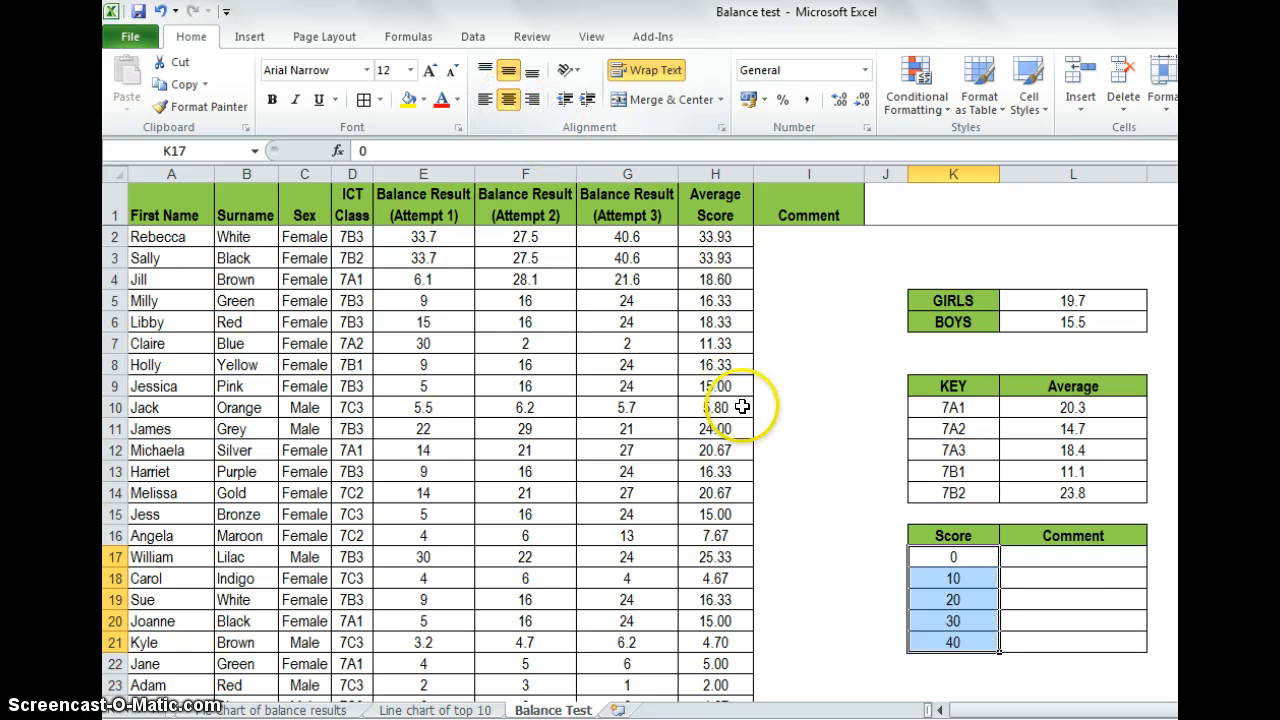
pyautogui.click(808, 490)
# Enter the comments Rubbish, Not so good, OK, Good and Excellent in cells L17 to L21
pyautogui.click(1069, 563)
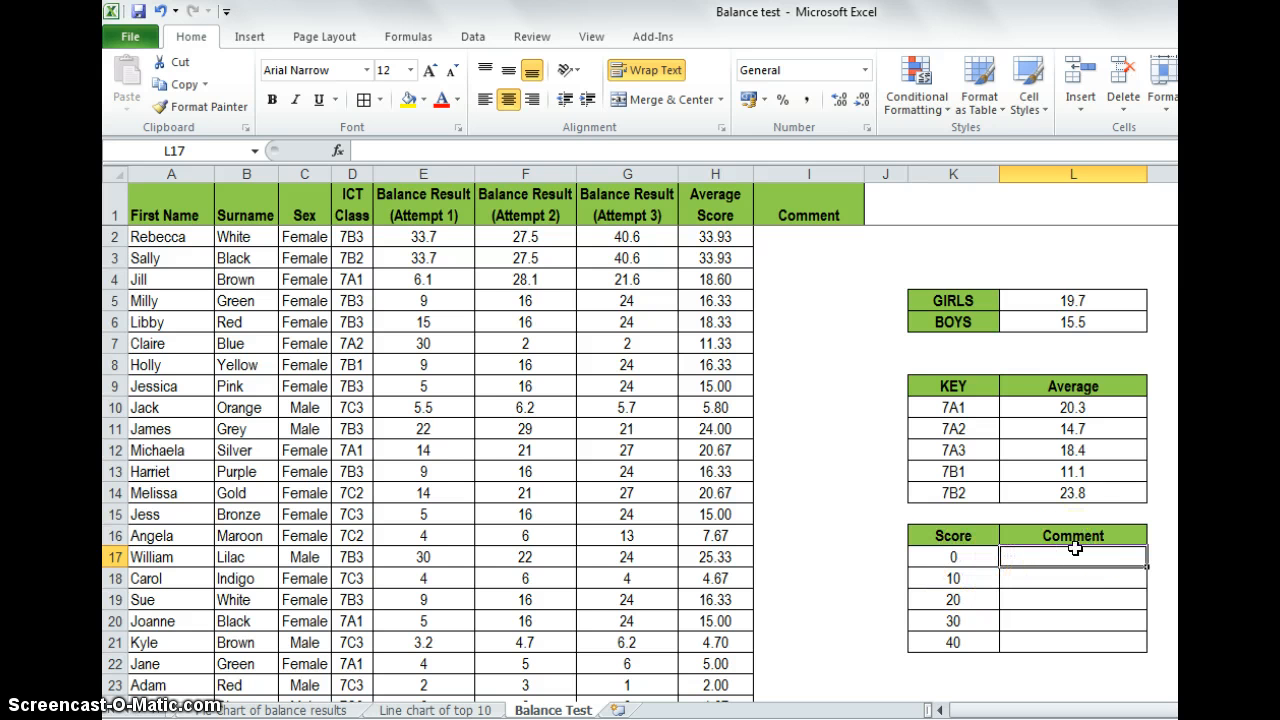
pyautogui.write('Rub')
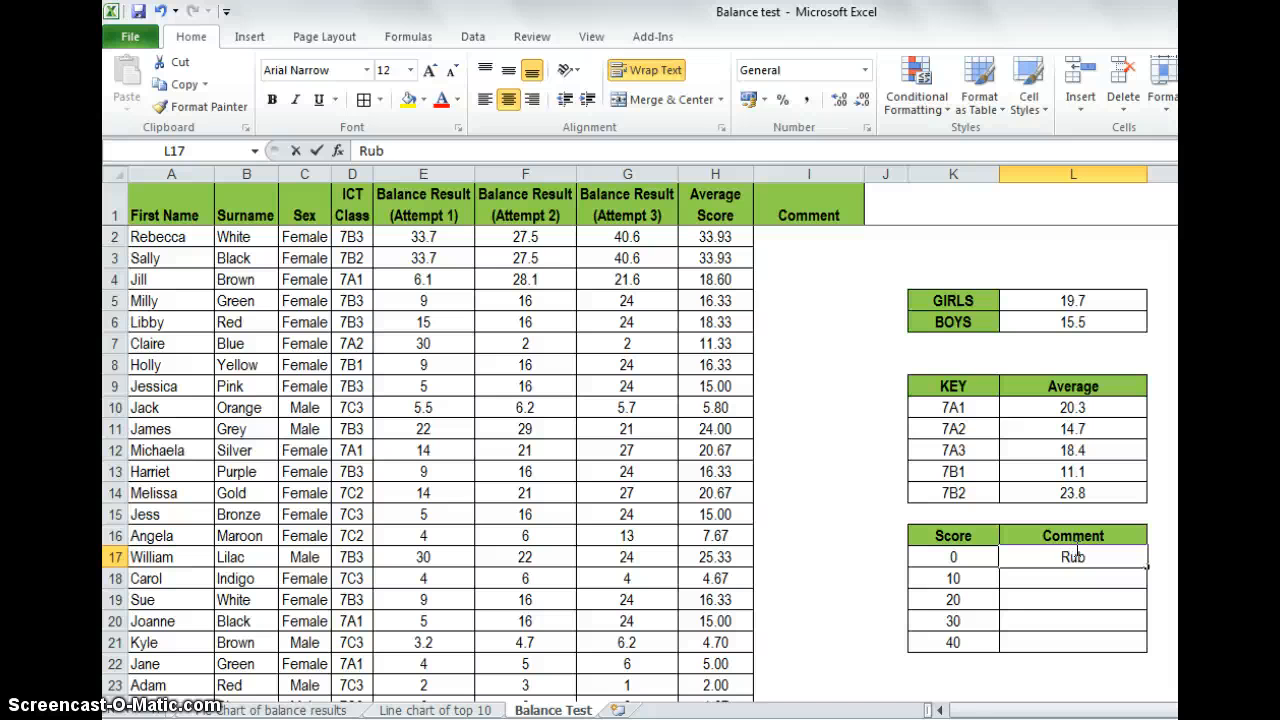
pyautogui.write('bish')
pyautogui.press('Return')
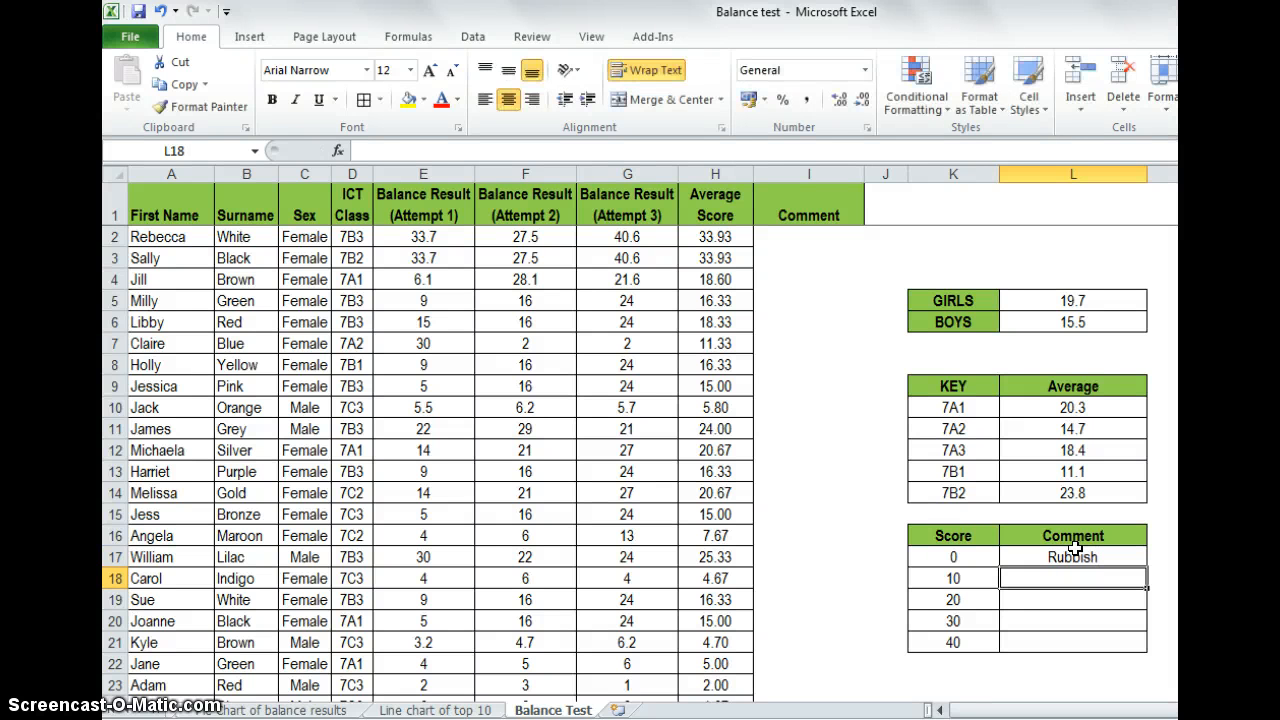
pyautogui.write('Not so')
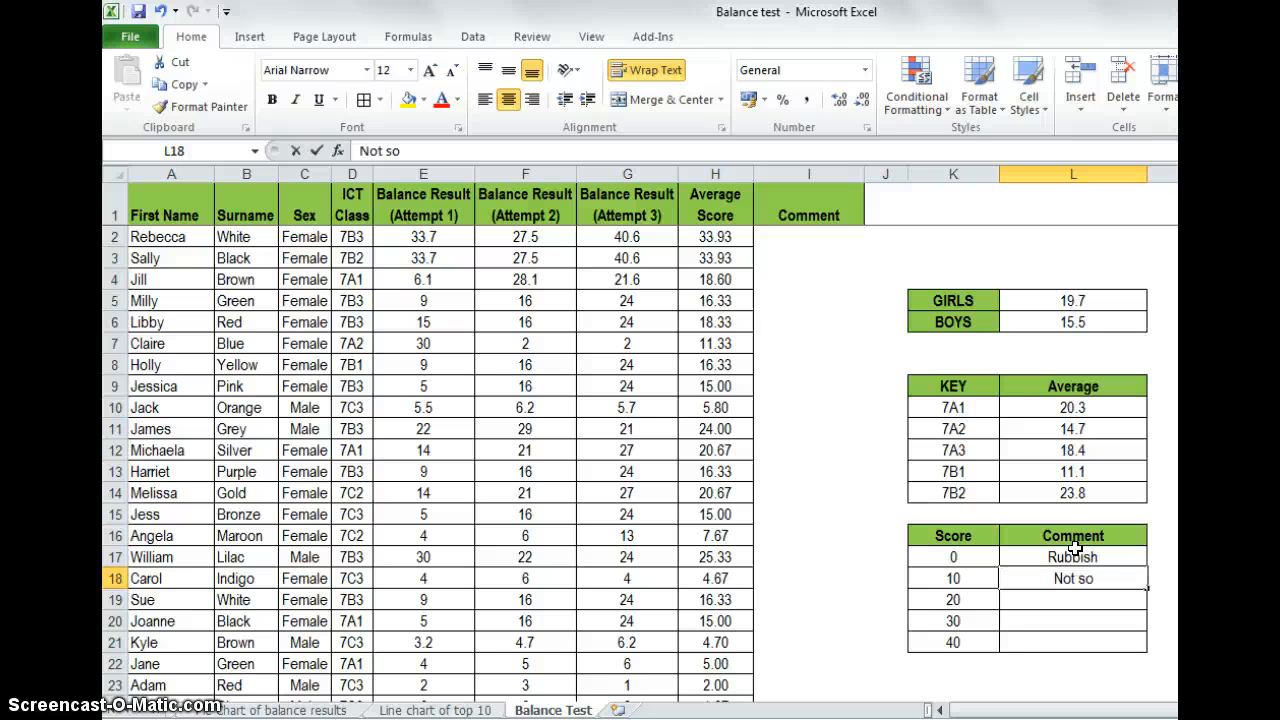
pyautogui.write(' good')
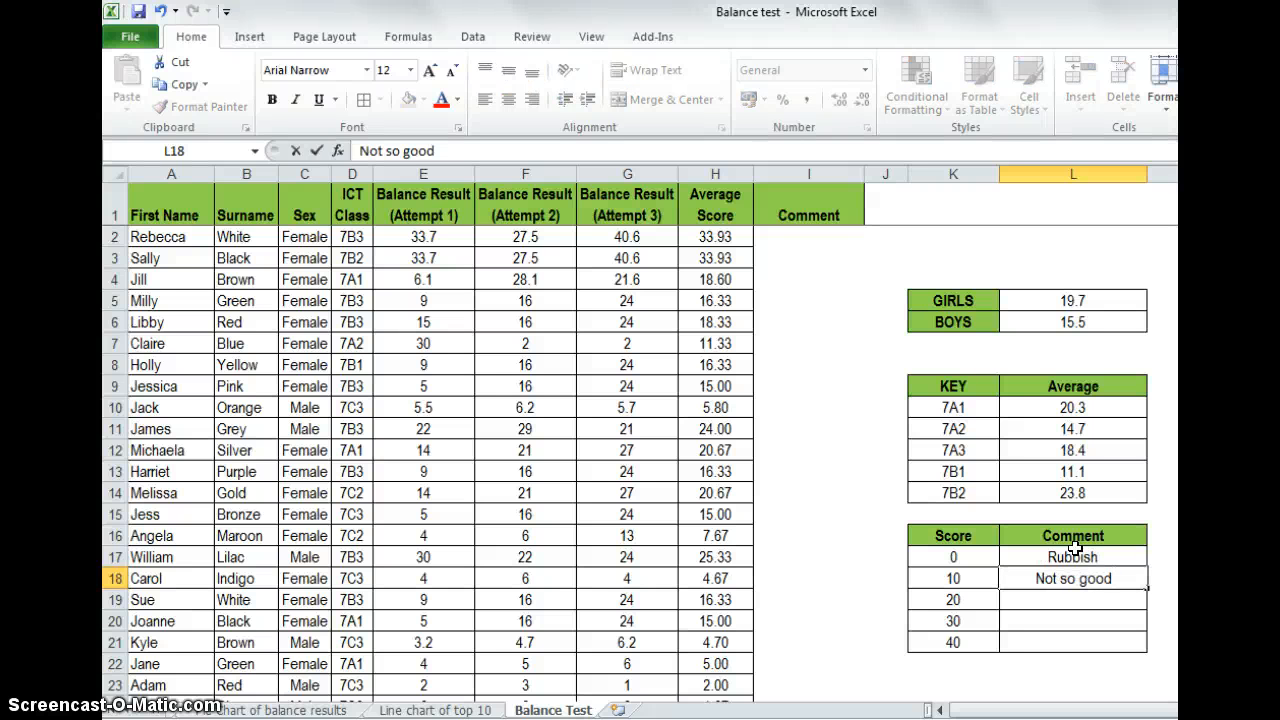
pyautogui.press('Return')
pyautogui.write('OK')
pyautogui.press('Return')
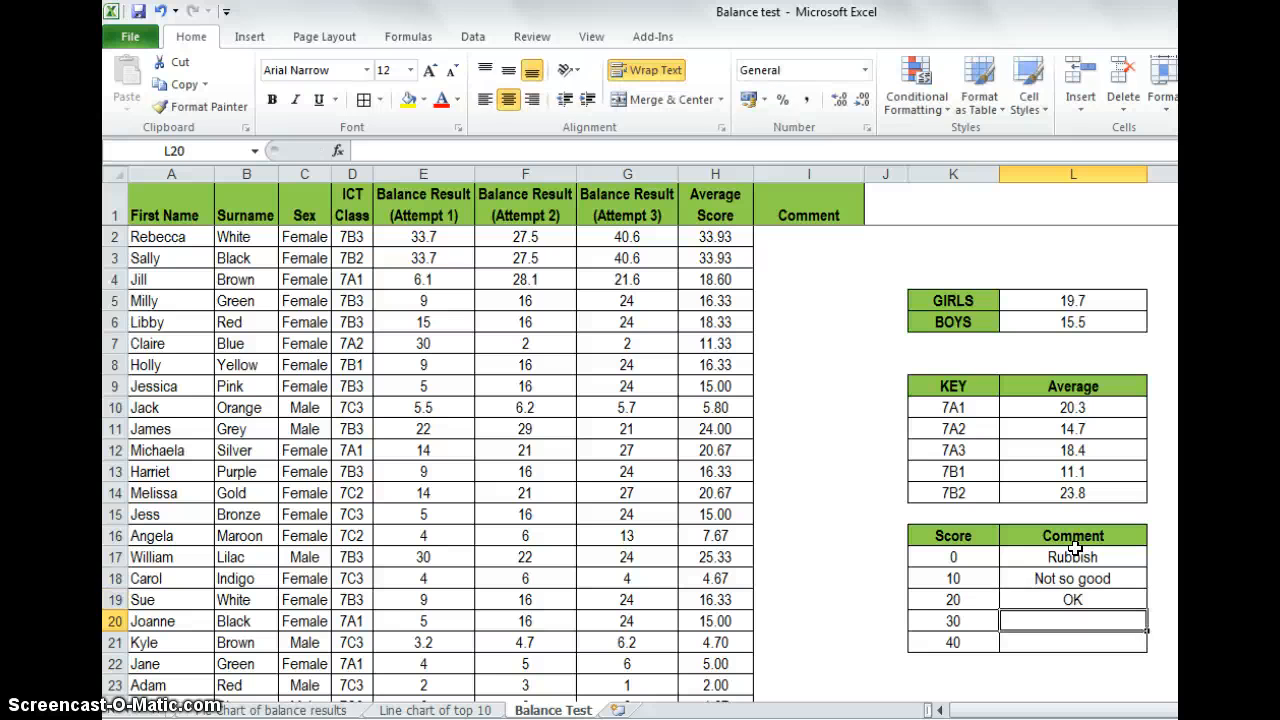
pyautogui.write('Good')
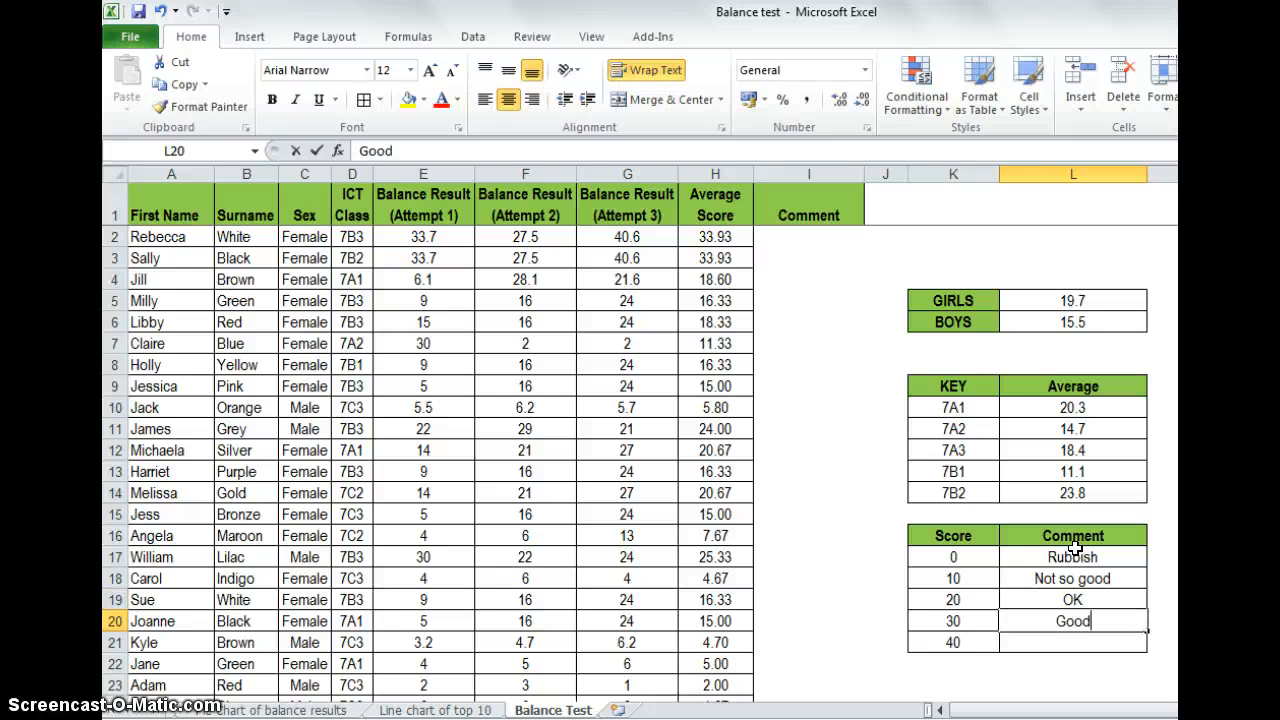
pyautogui.press('Return')
pyautogui.write('Exc')
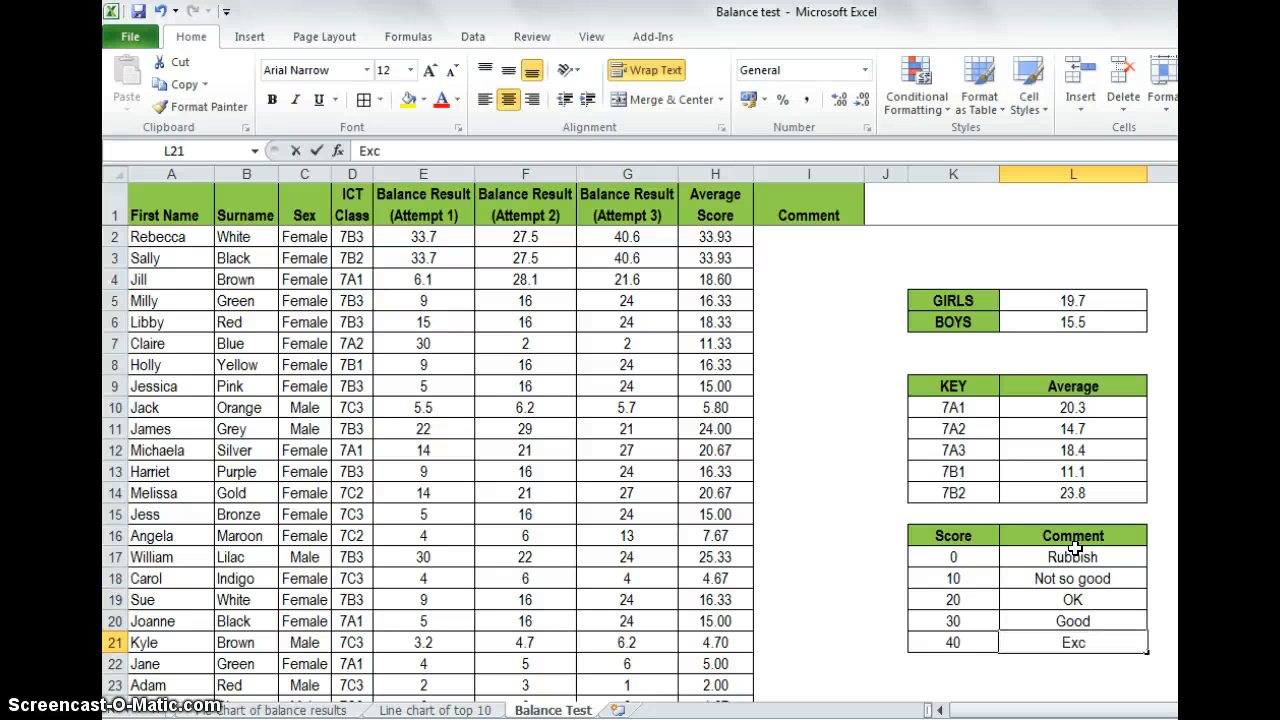
pyautogui.write('ellent')
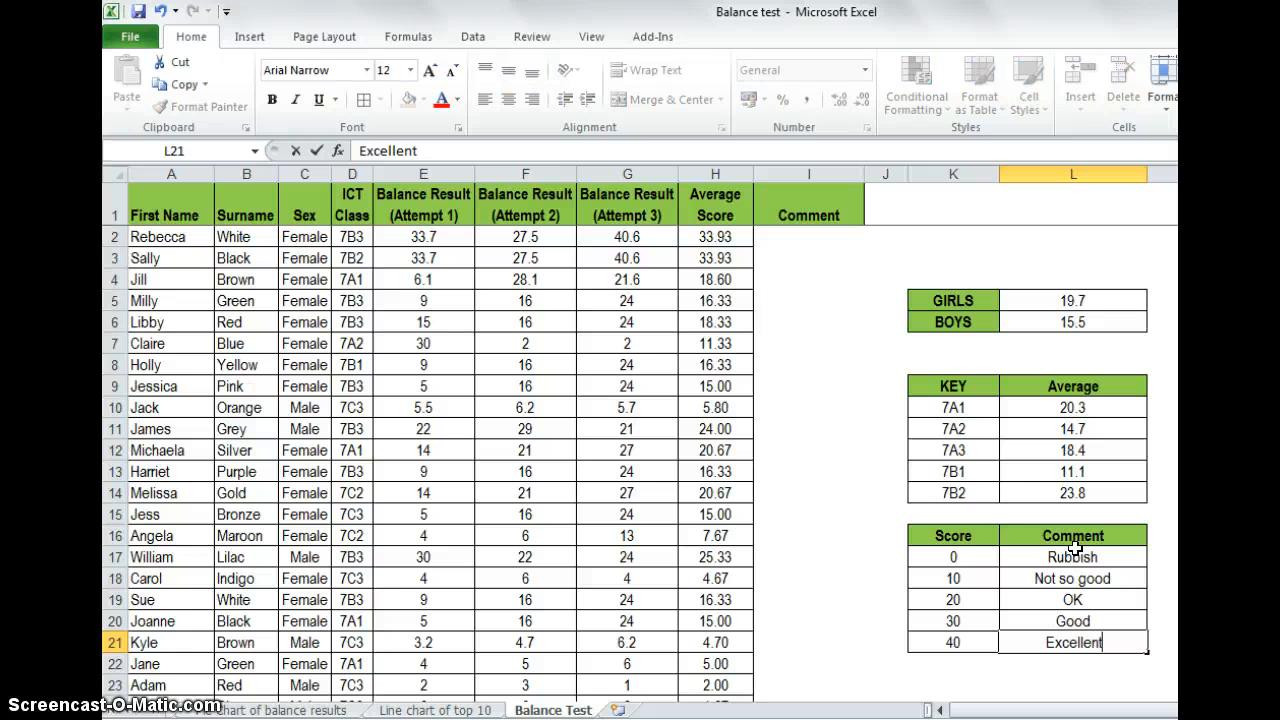
pyautogui.click(886, 578)
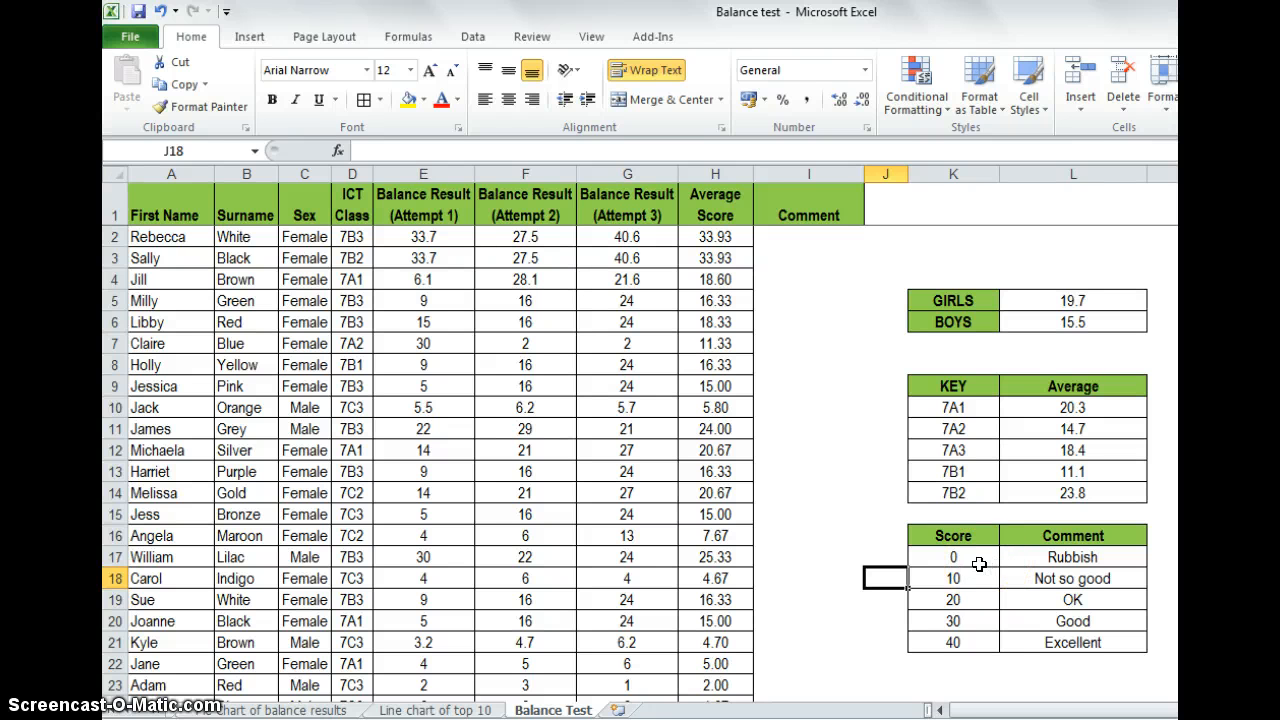
# Name the score and comment range K17:L21 "comment" and reselect the range to check its name
pyautogui.click(866, 531)
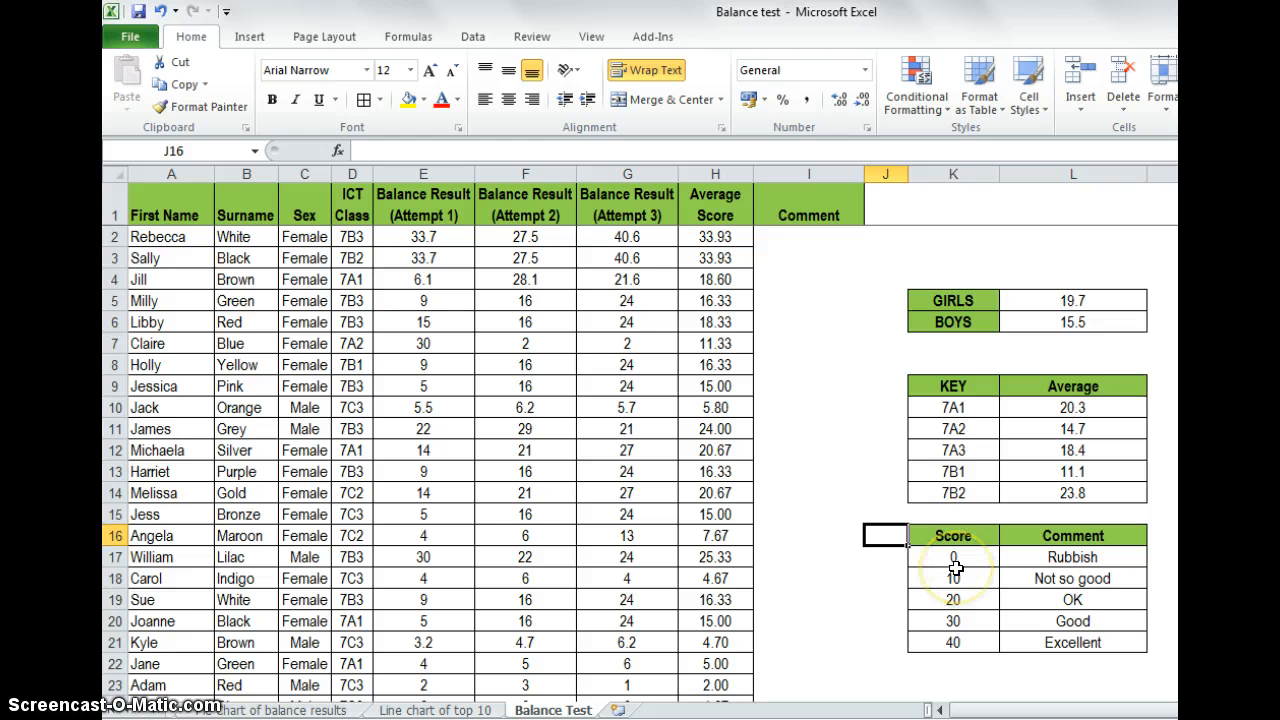
pyautogui.moveTo(962, 556); pyautogui.dragTo(1045, 640)
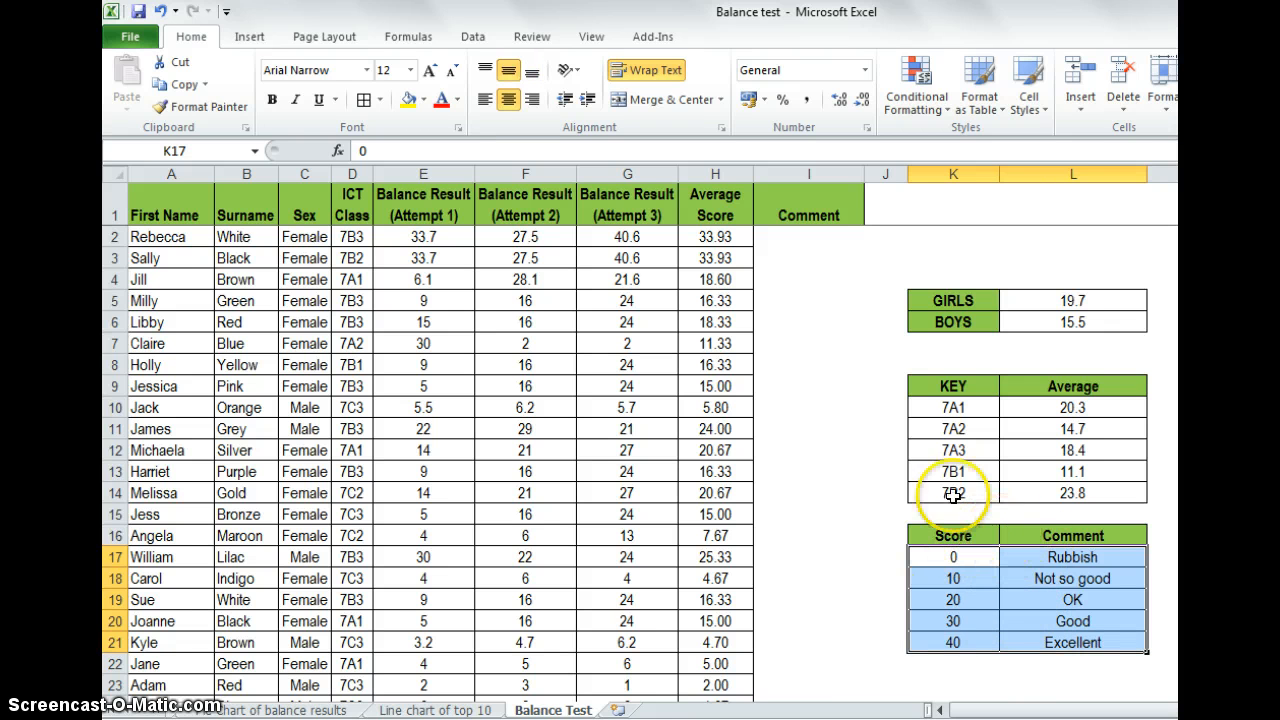
pyautogui.click(201, 149)
pyautogui.press('BackSpace')
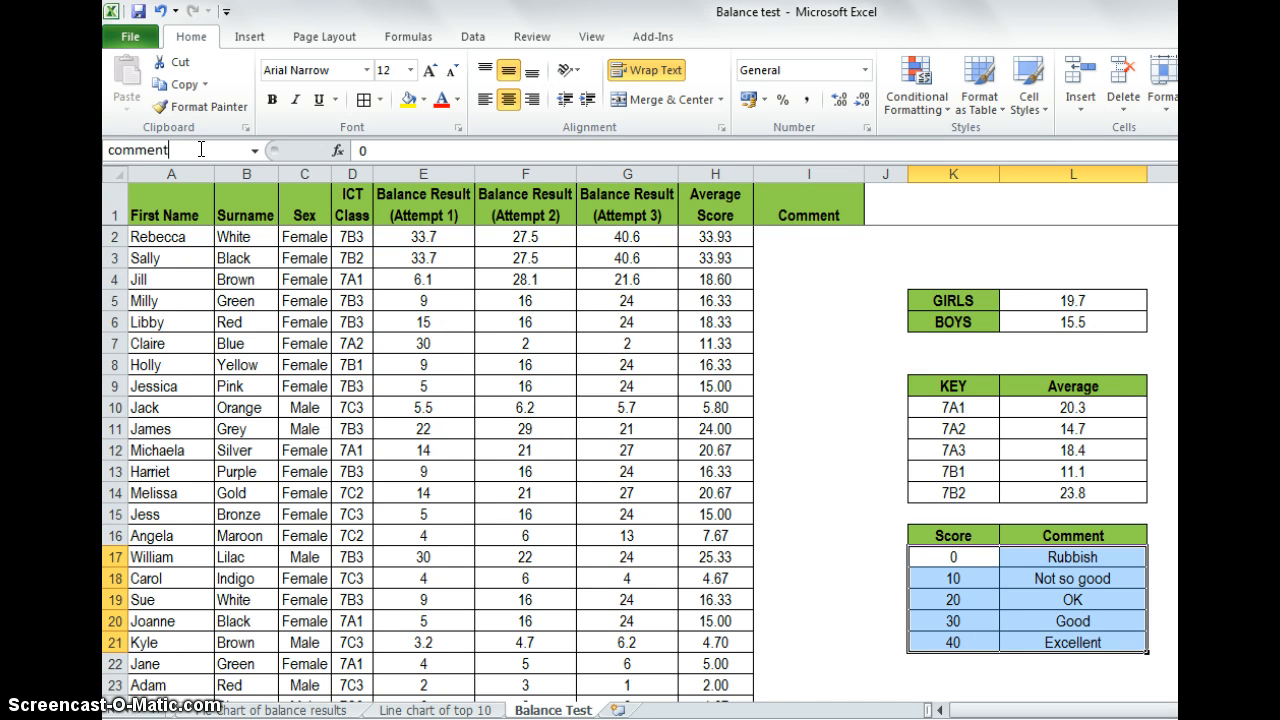
pyautogui.press('Return')
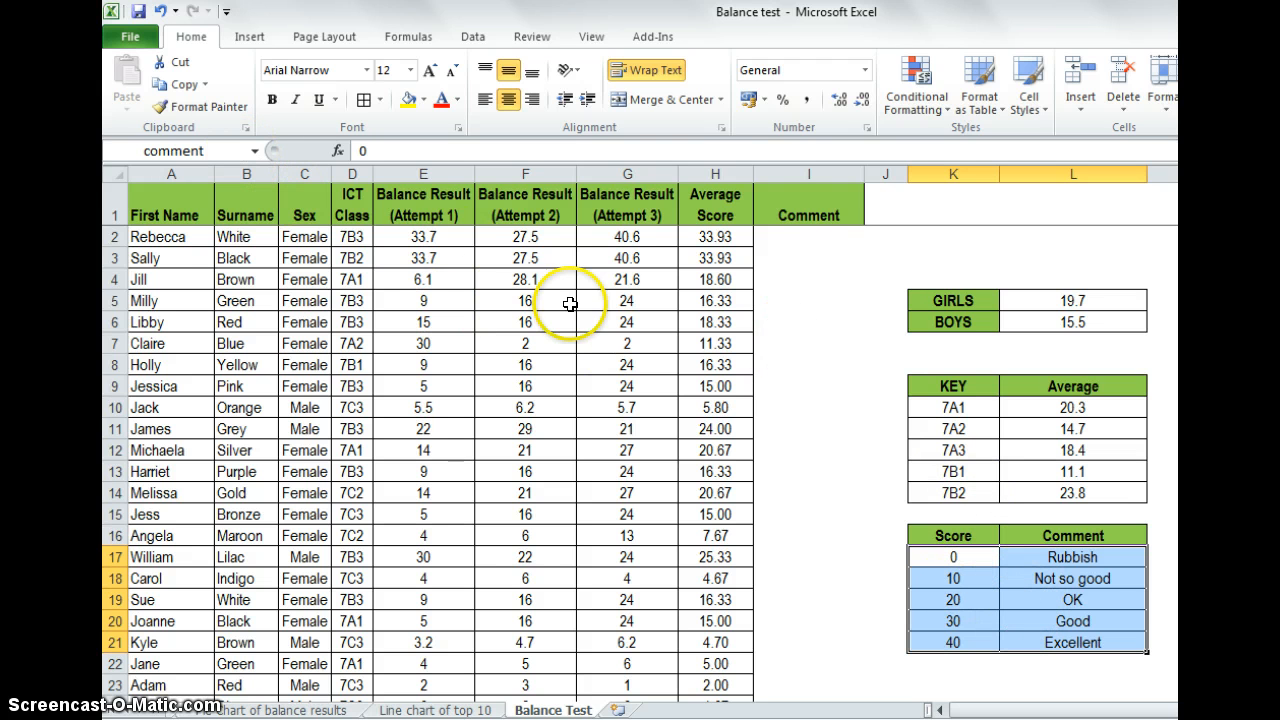
pyautogui.click(868, 470)
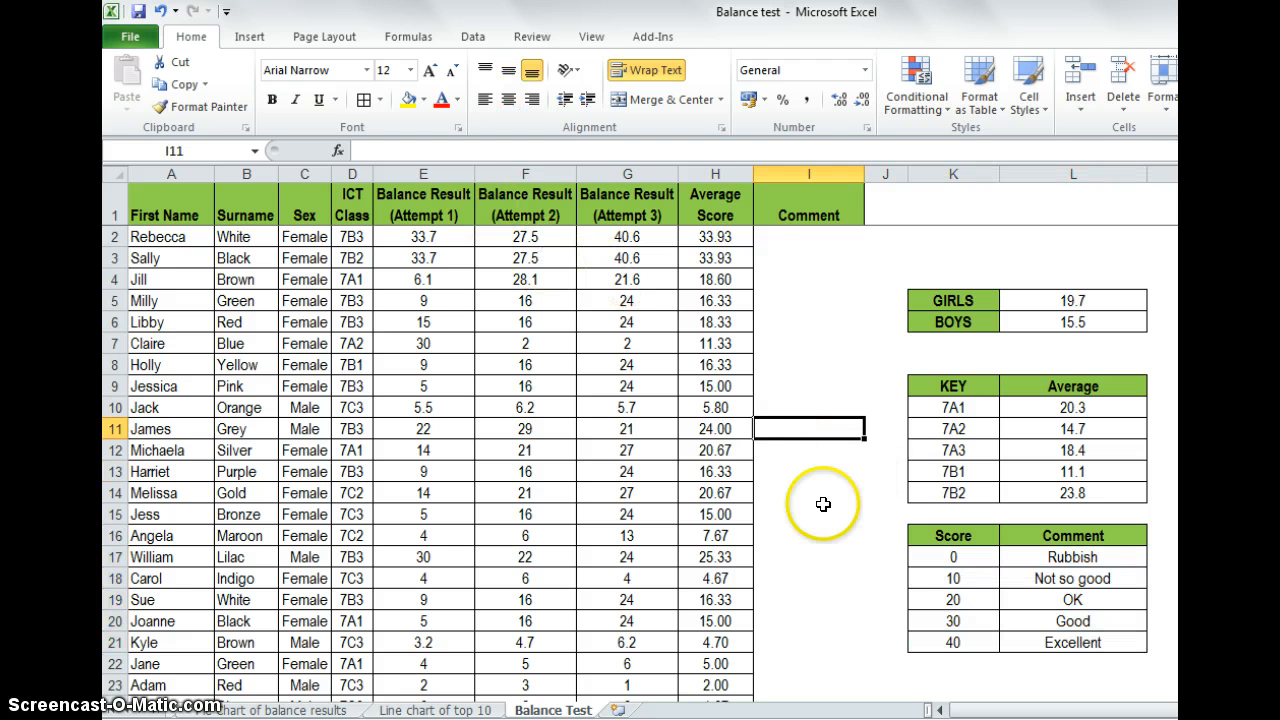
pyautogui.moveTo(955, 557); pyautogui.dragTo(1027, 634)
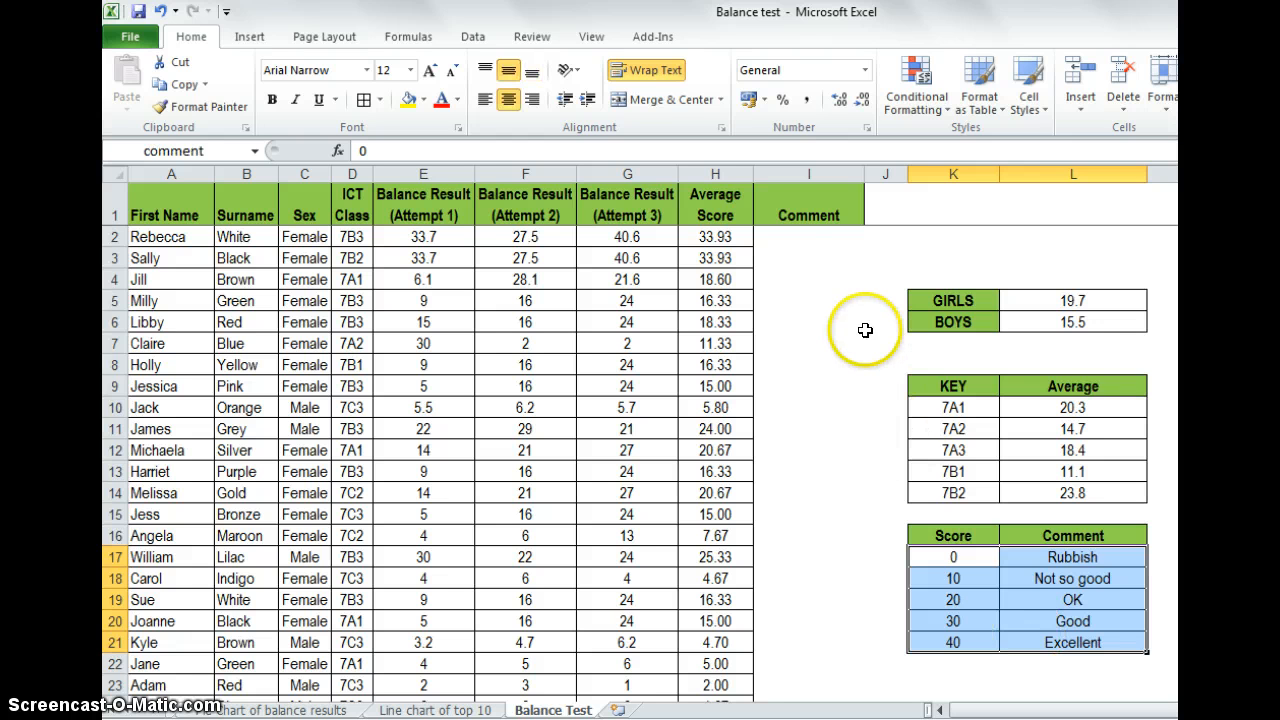
# Start a VLOOKUP function in cell I2, finding it by searching the function list for vlookup
pyautogui.click(804, 236)
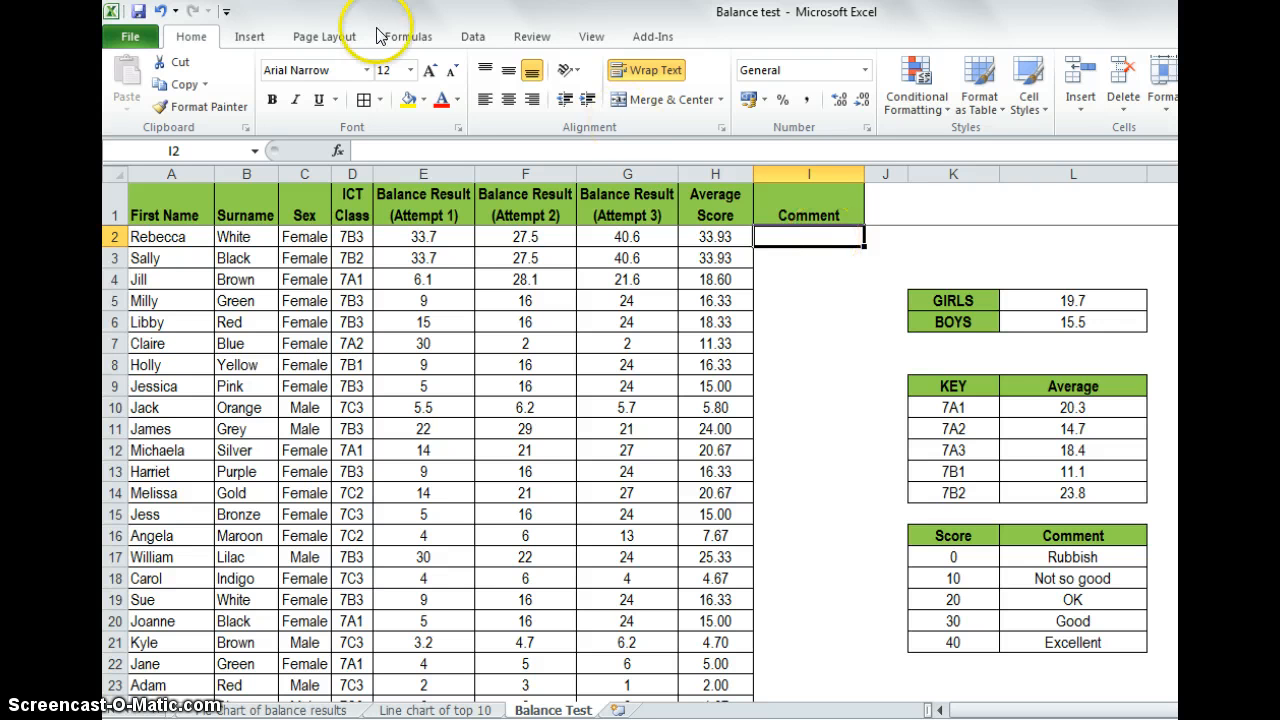
pyautogui.click(408, 36)
pyautogui.click(131, 80)
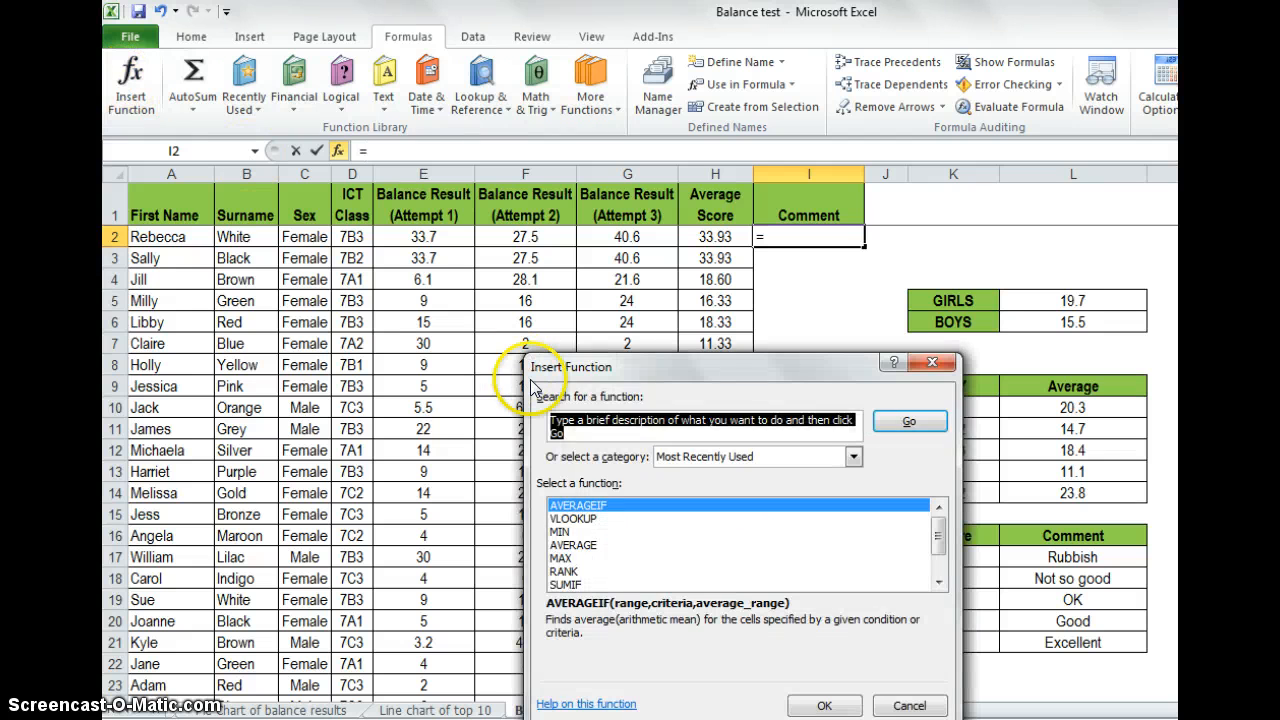
pyautogui.click(590, 518)
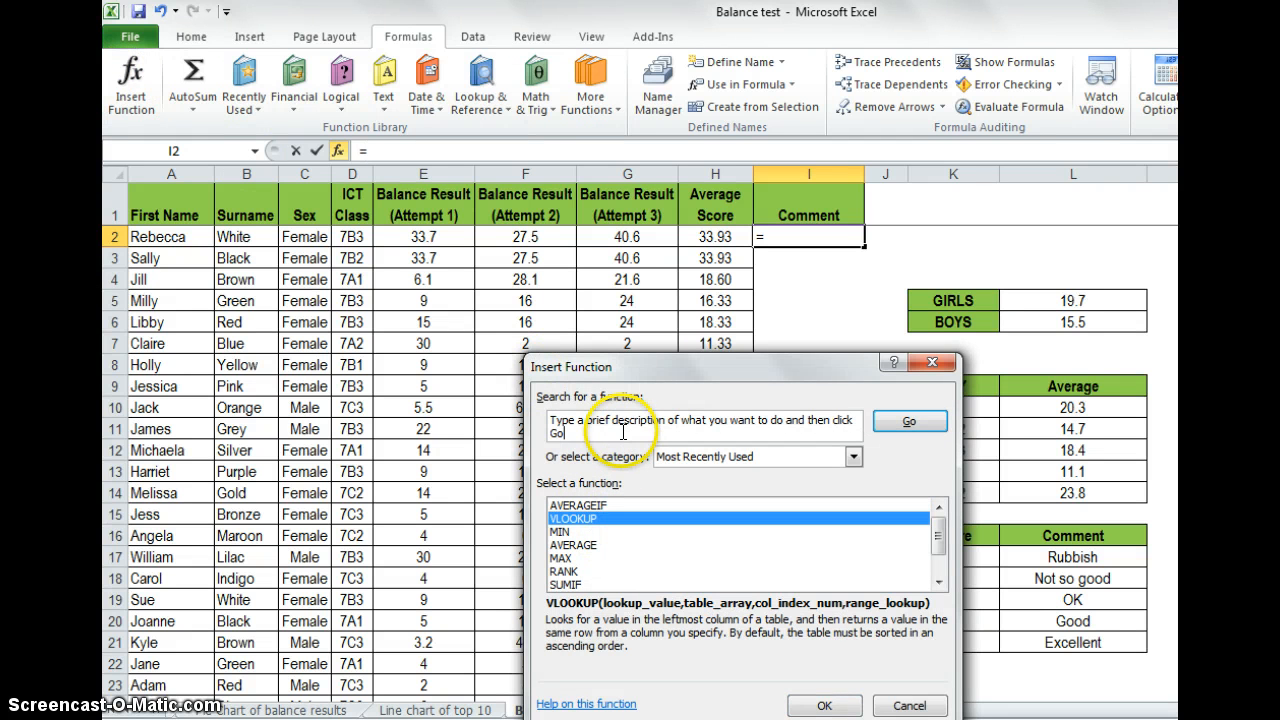
pyautogui.click(560, 426)
pyautogui.write('v')
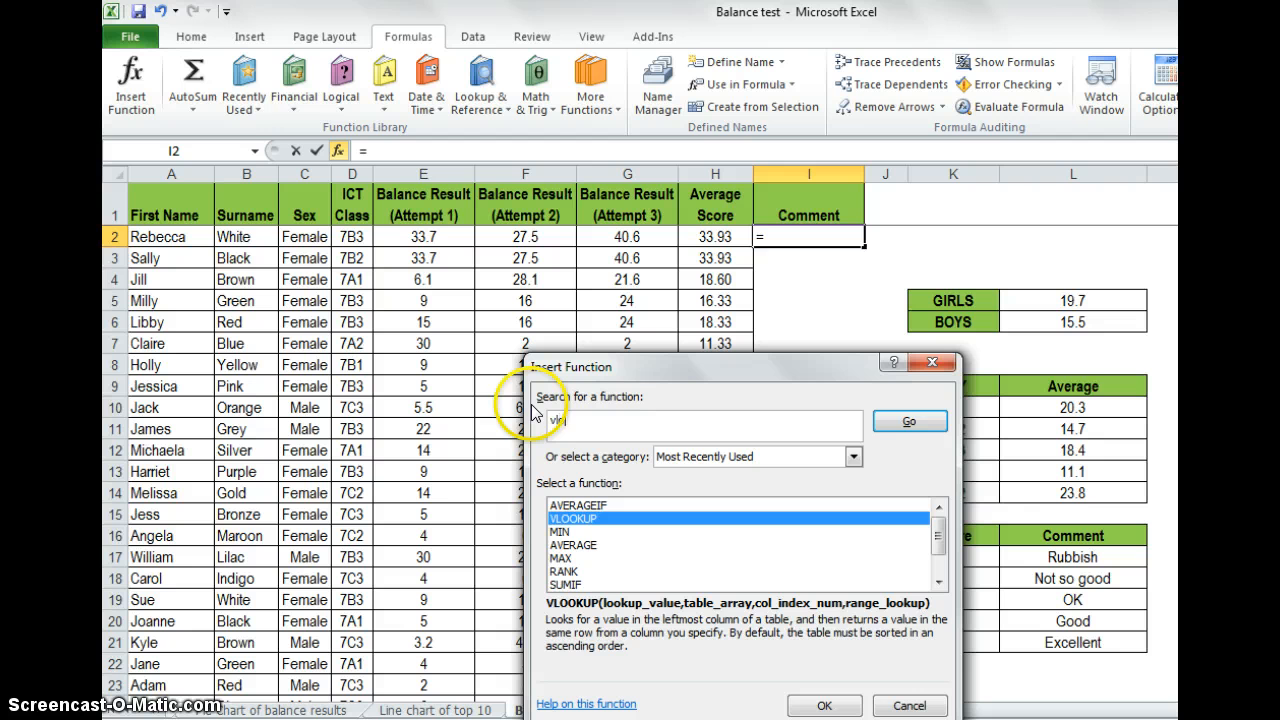
pyautogui.write('lookup')
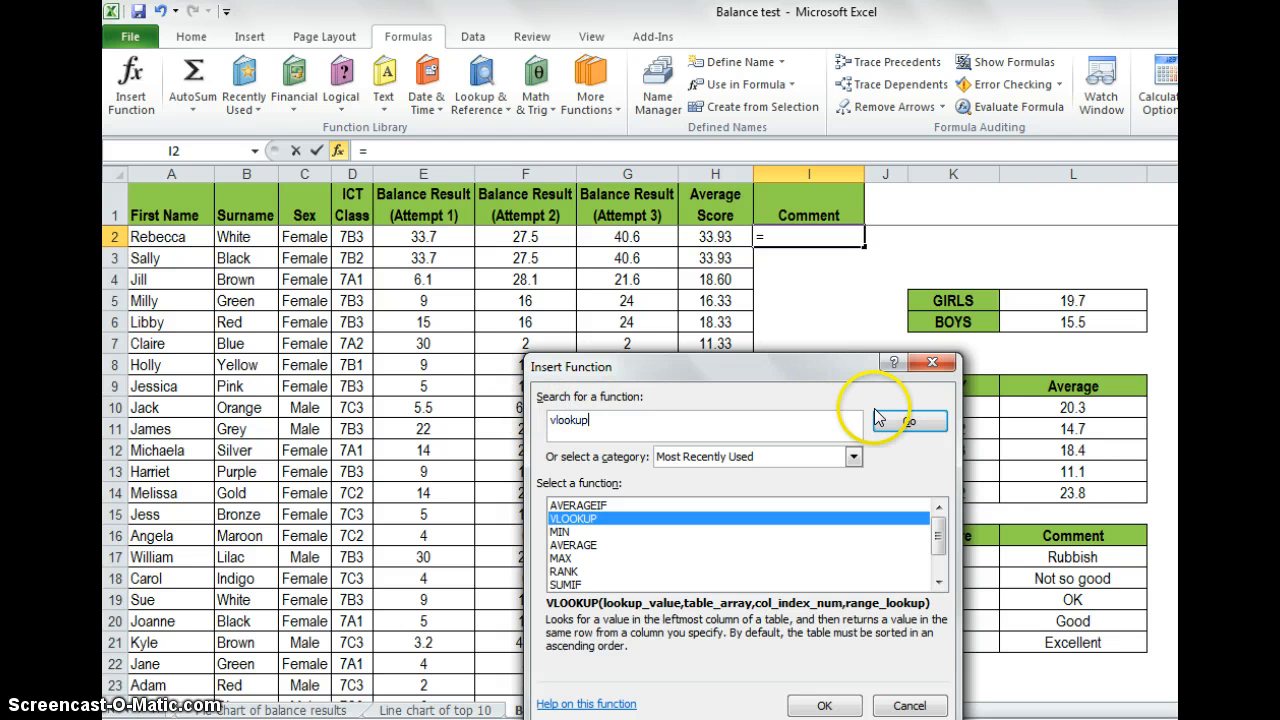
pyautogui.click(886, 423)
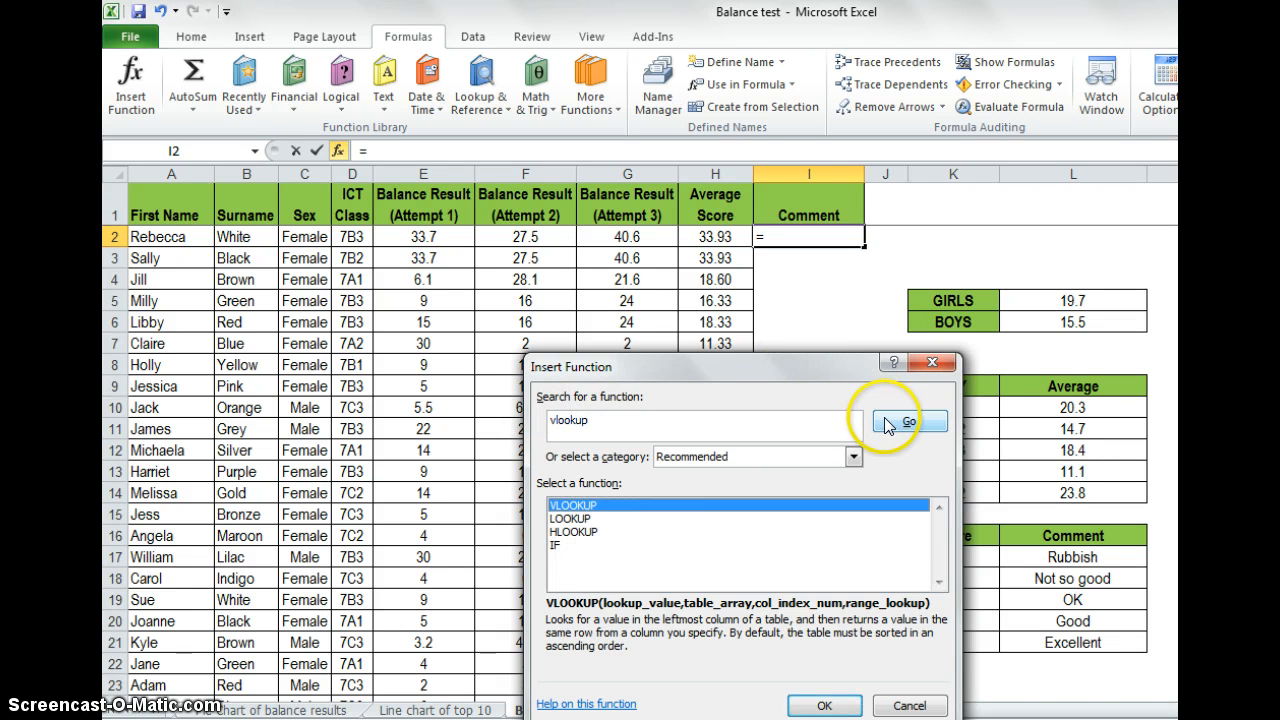
pyautogui.click(825, 706)
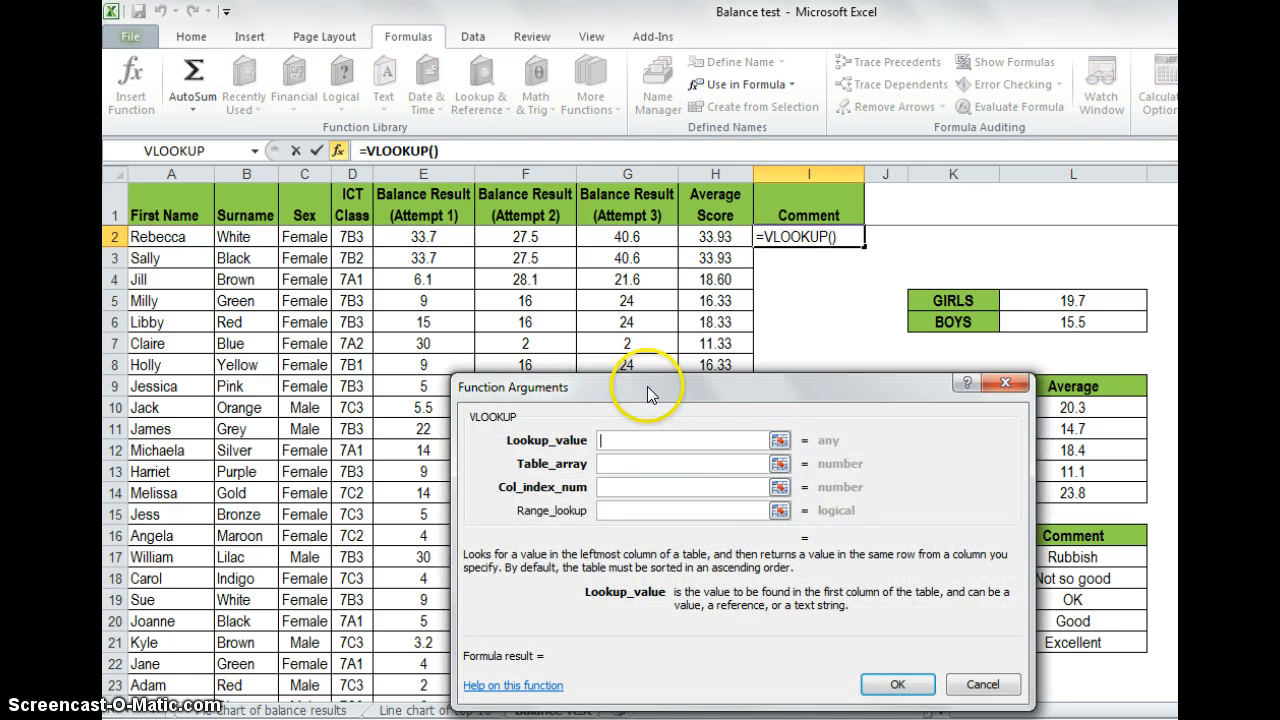
# Set the VLOOKUP lookup value to H2 and its table array to the named range comment
pyautogui.moveTo(647, 386); pyautogui.dragTo(411, 362)
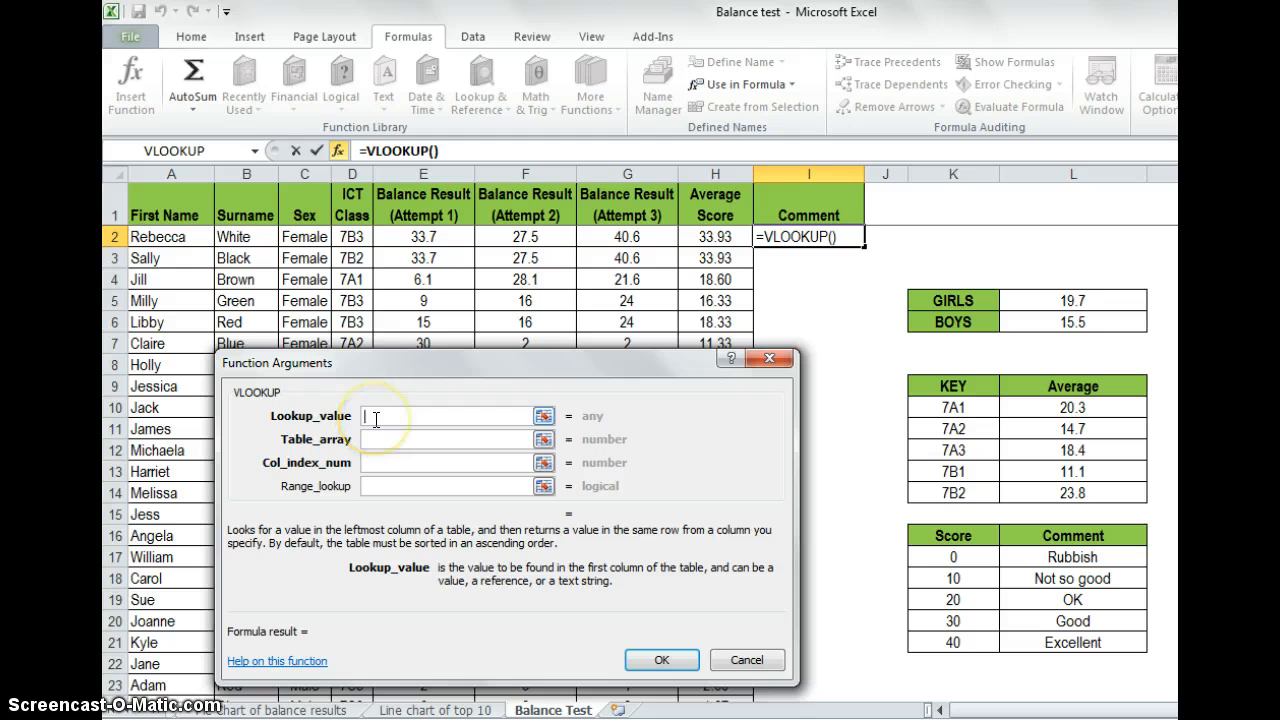
pyautogui.click(722, 236)
pyautogui.click(476, 444)
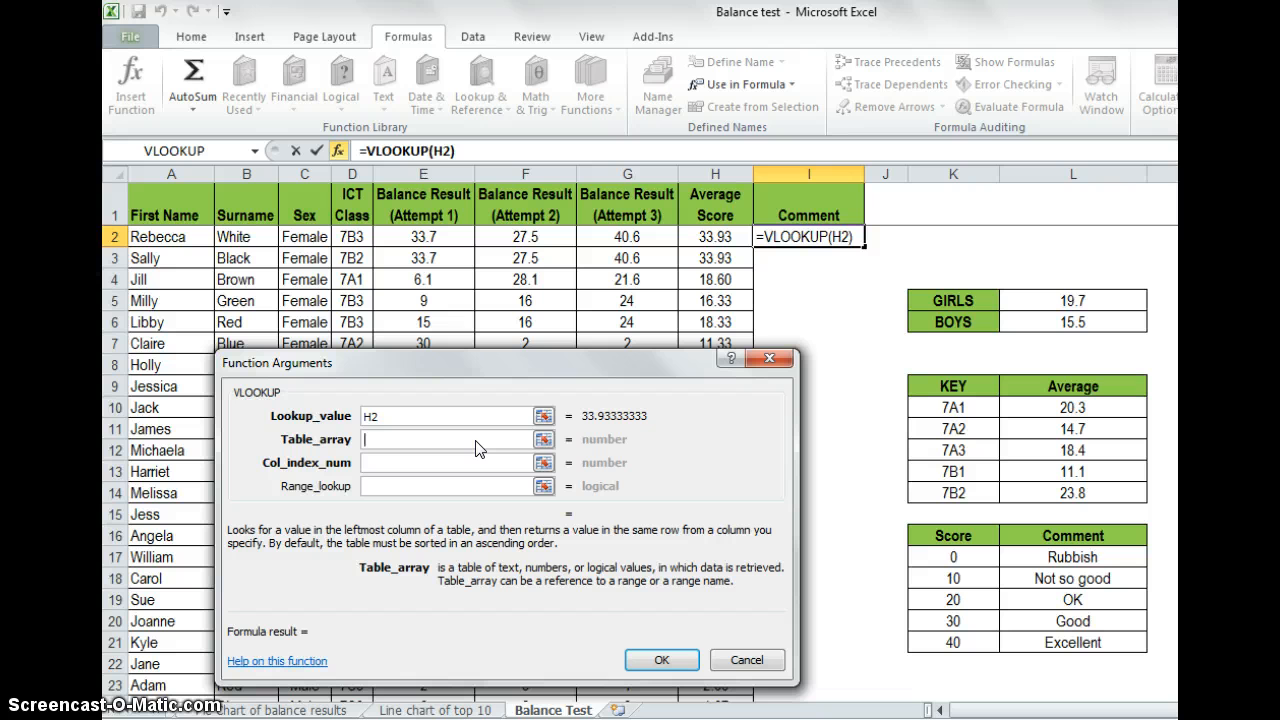
pyautogui.click(500, 415)
pyautogui.click(500, 416)
pyautogui.click(493, 441)
pyautogui.write('comment')
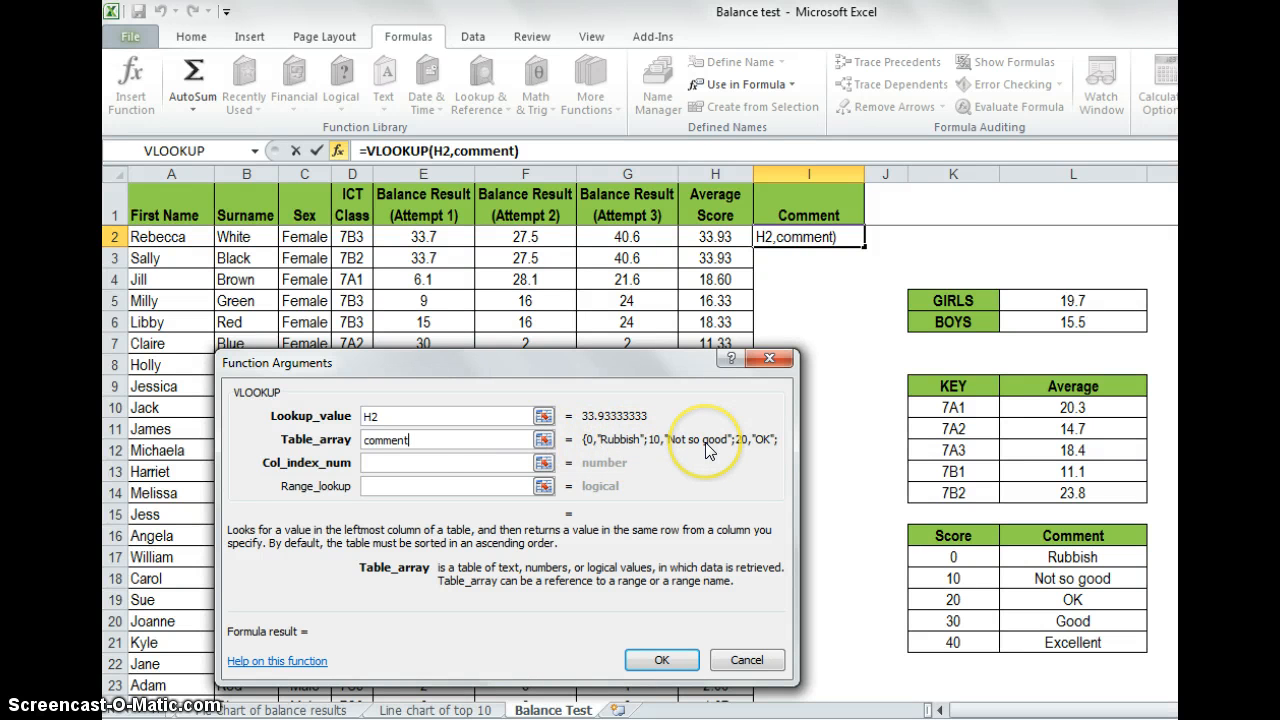
# Set the VLOOKUP column index number to 2 and complete the formula in I2
pyautogui.click(472, 466)
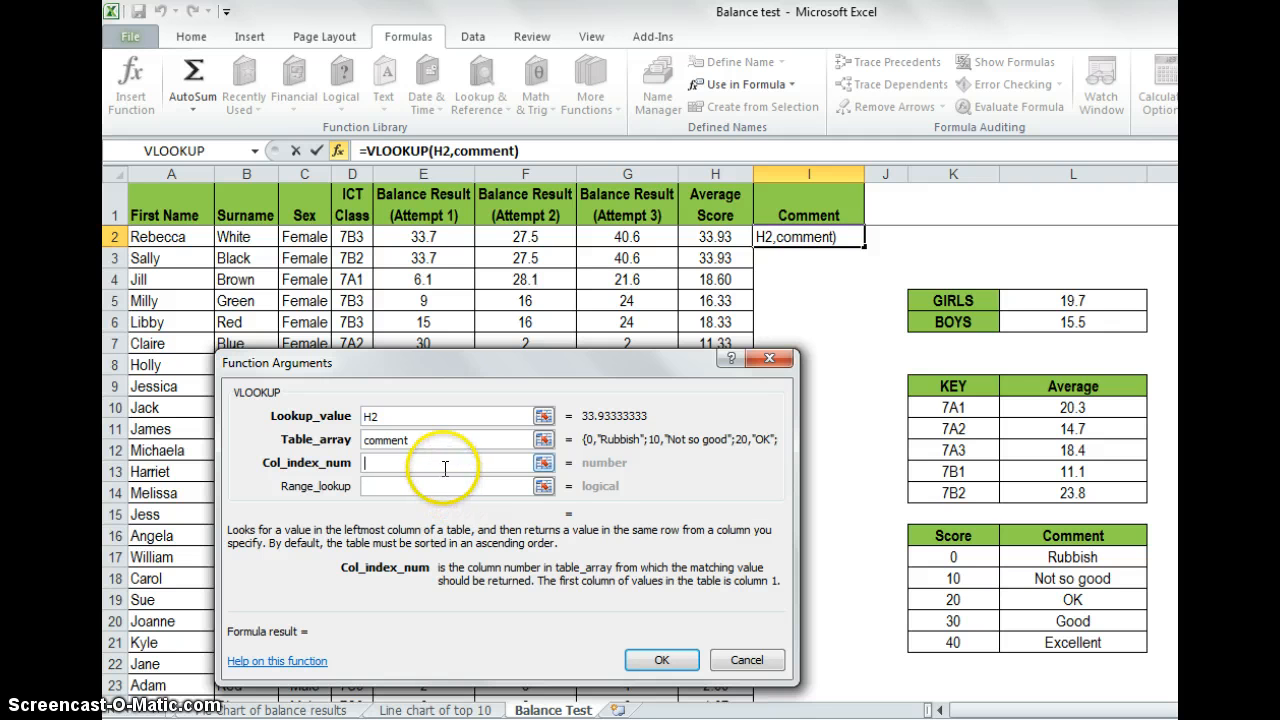
pyautogui.write('2')
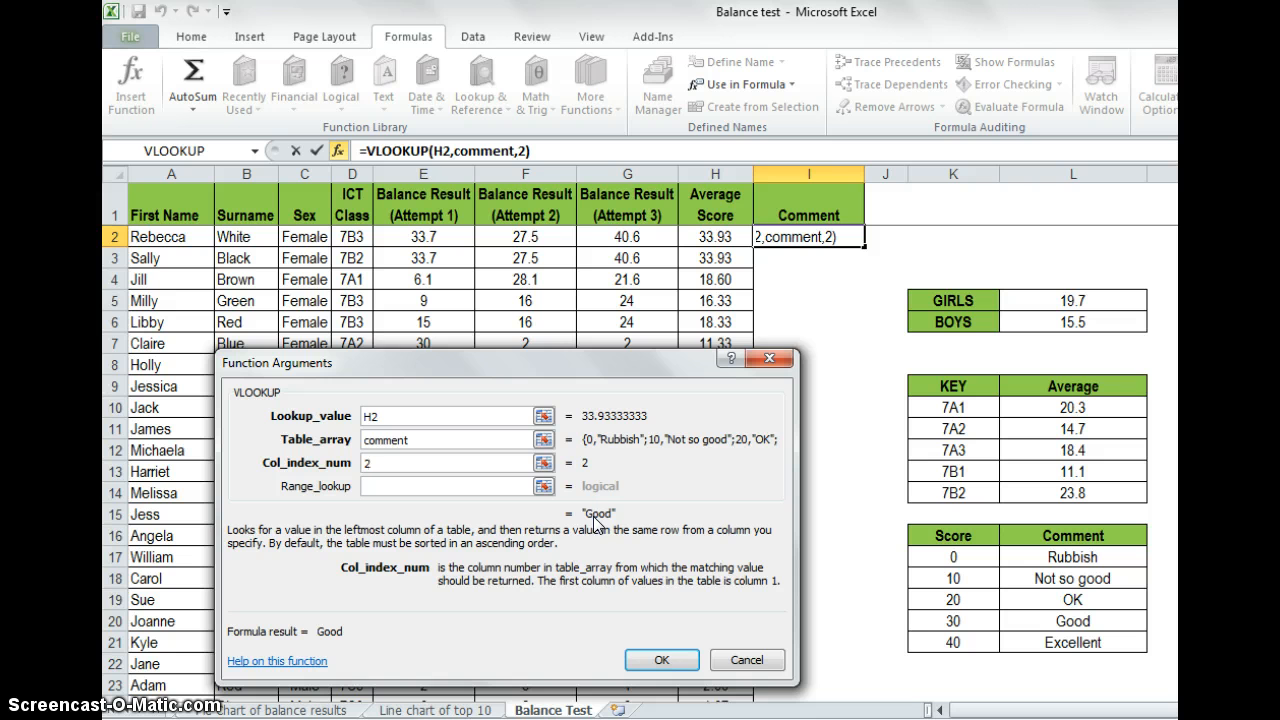
pyautogui.click(658, 660)
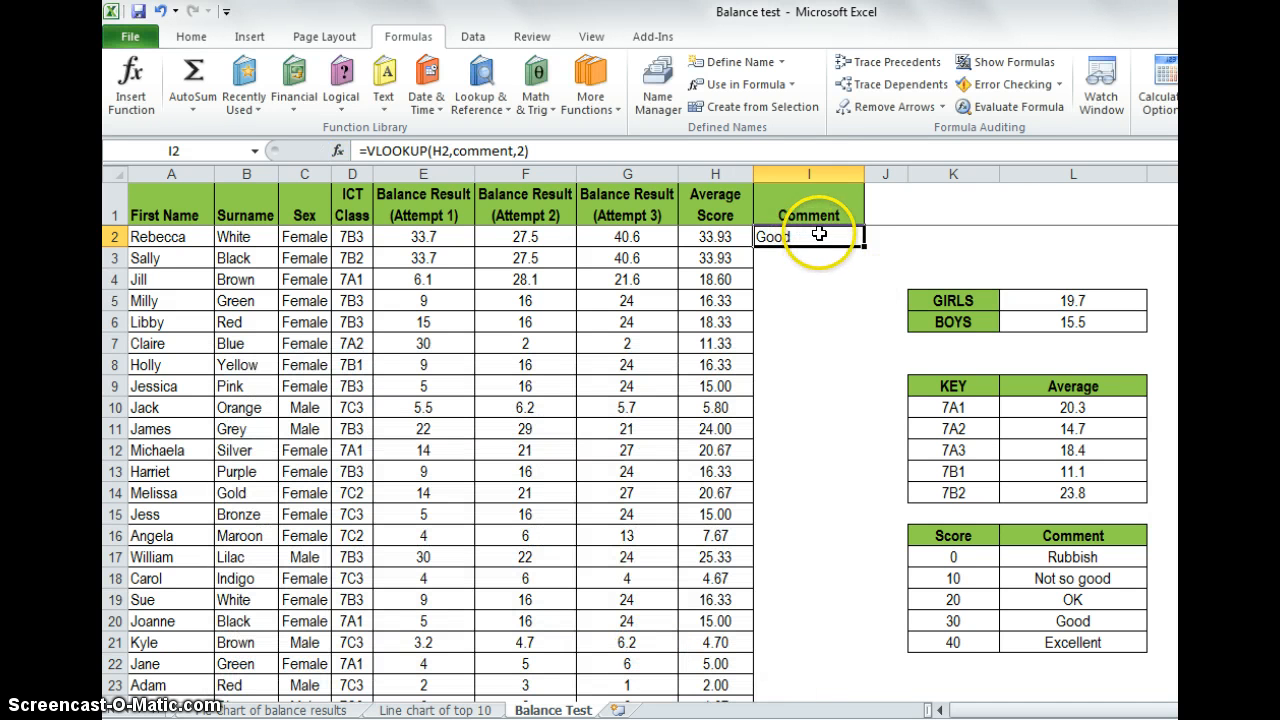
# Fill the VLOOKUP formula from I2 down to I35 and add cell borders to the filled comments
pyautogui.click(719, 234)
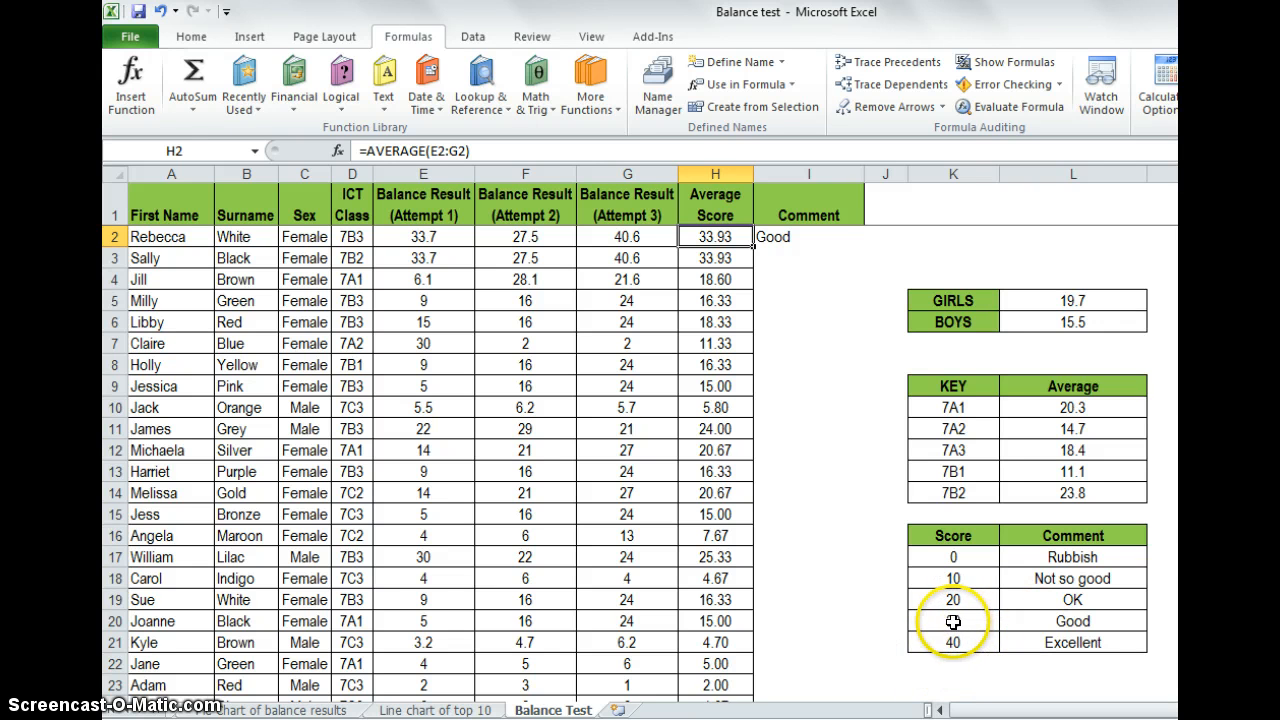
pyautogui.click(811, 234)
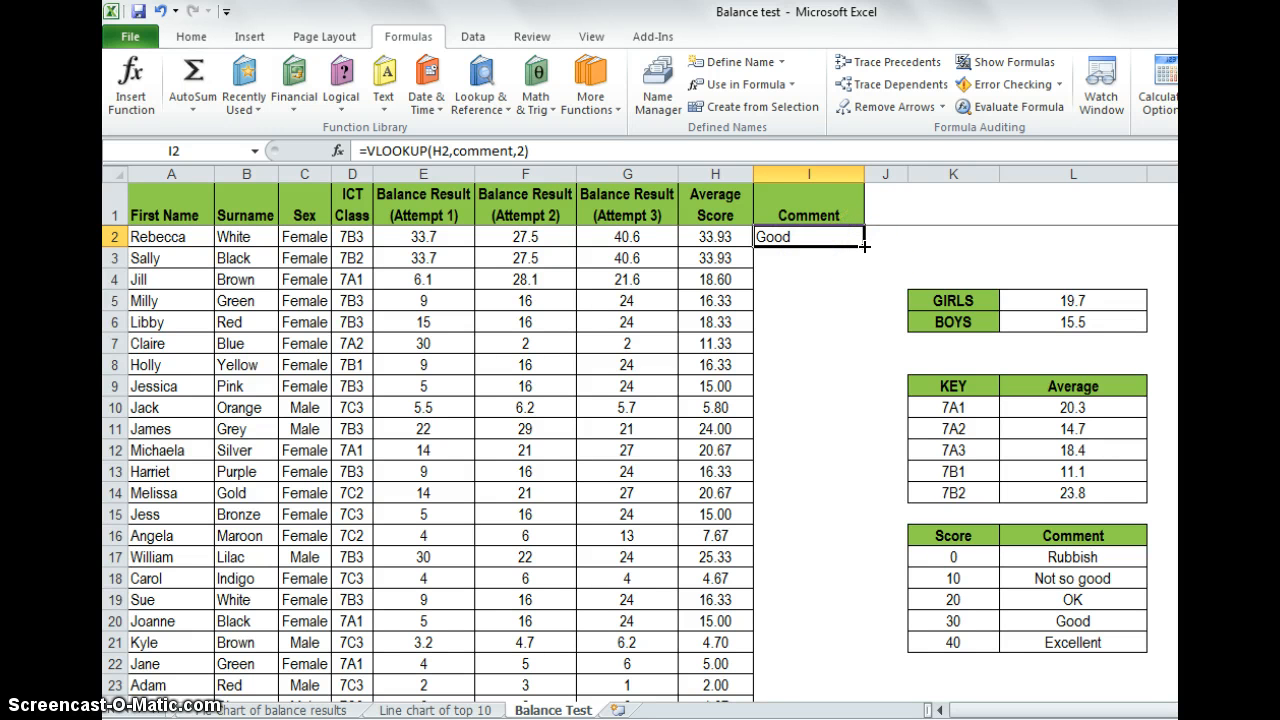
pyautogui.moveTo(865, 247); pyautogui.dragTo(845, 675)
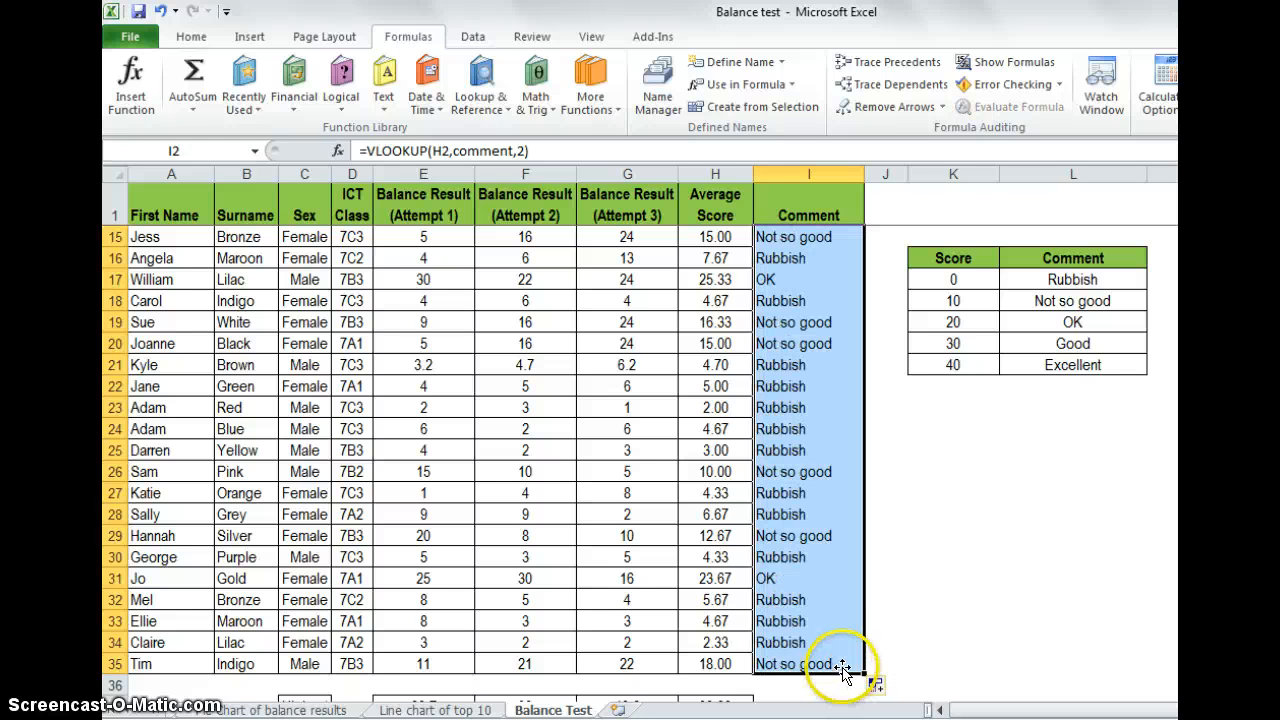
pyautogui.click(191, 36)
pyautogui.click(365, 99)
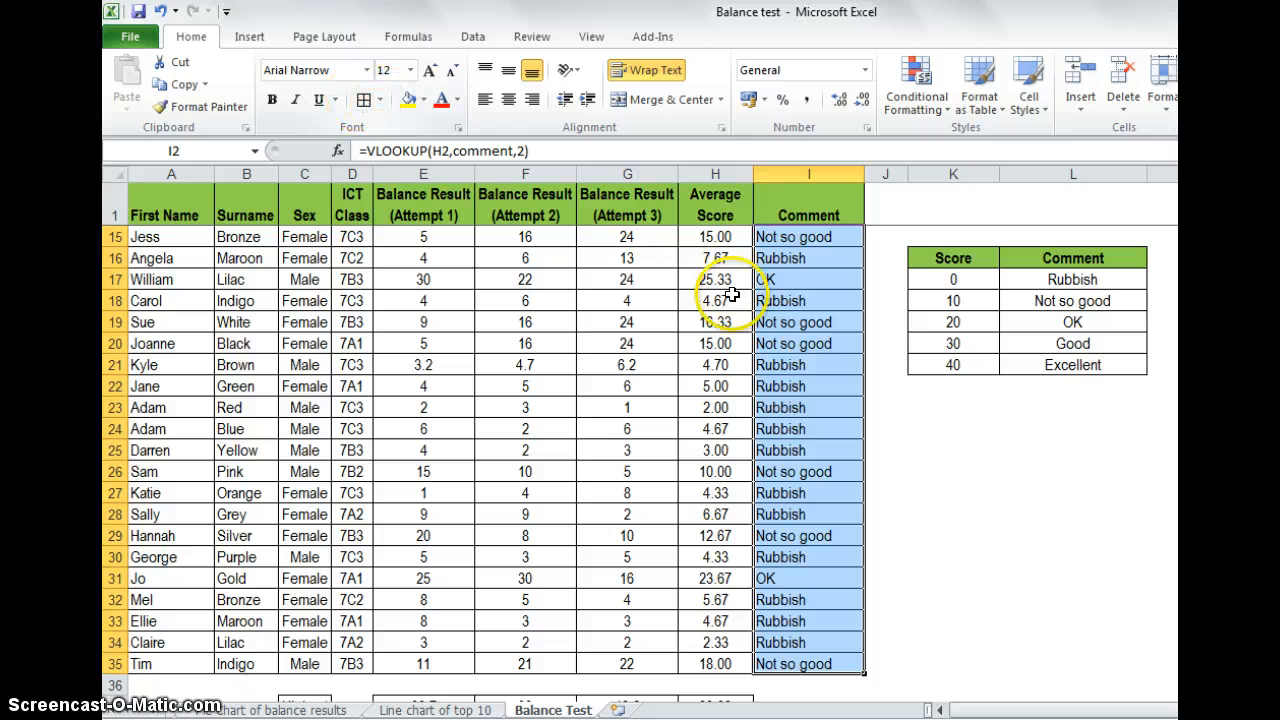
# Change the comment for score 0 in the lookup table (cell L17) to Hopeless
pyautogui.click(805, 343)
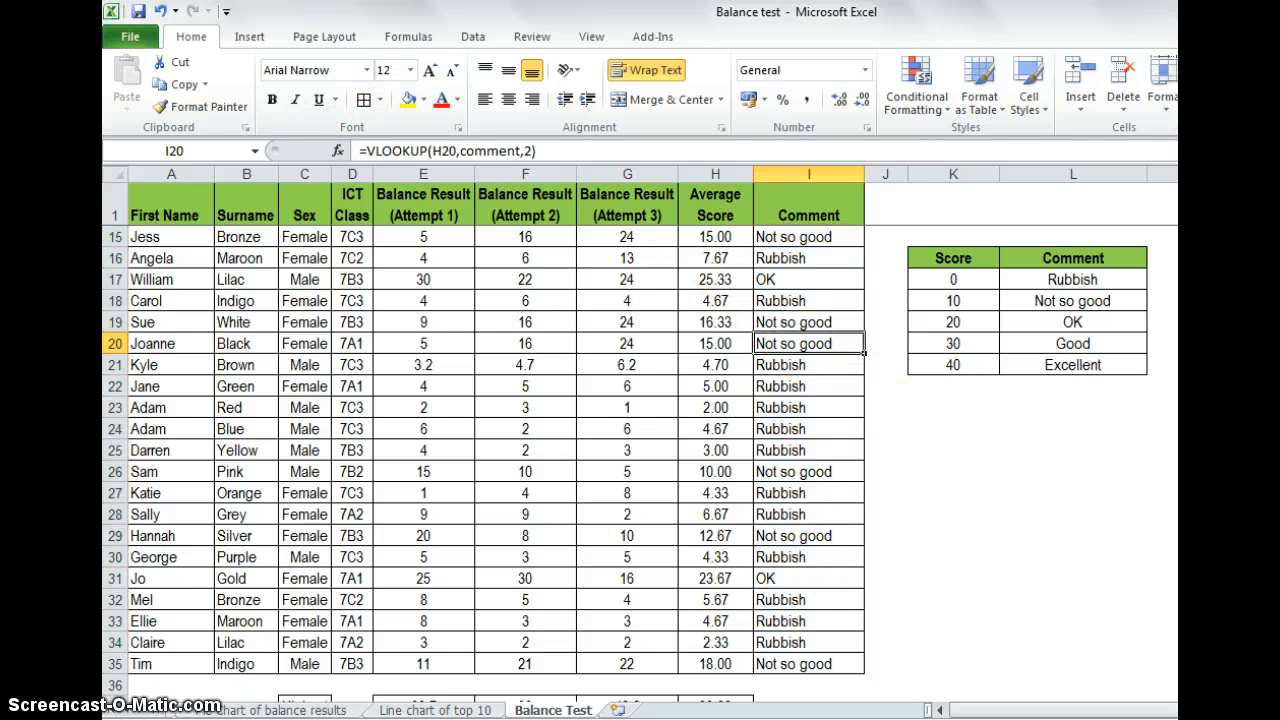
pyautogui.scroll(2, 625, 464)
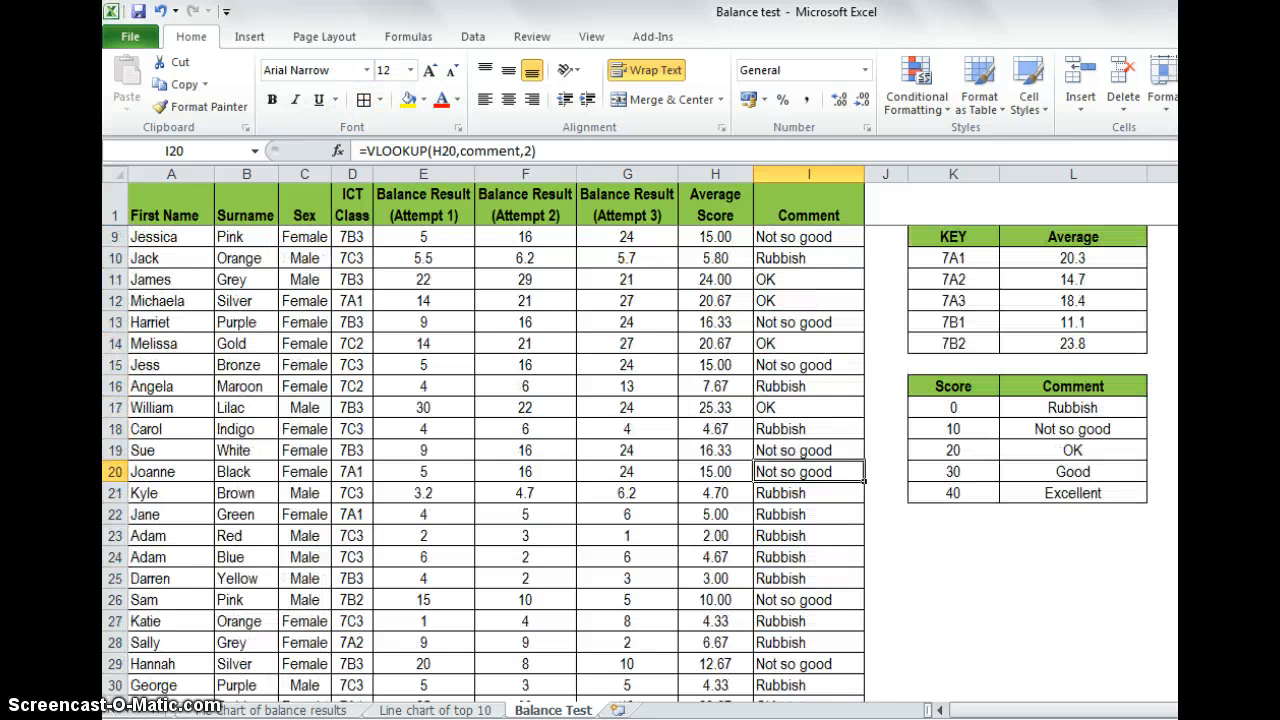
pyautogui.scroll(1, 625, 464)
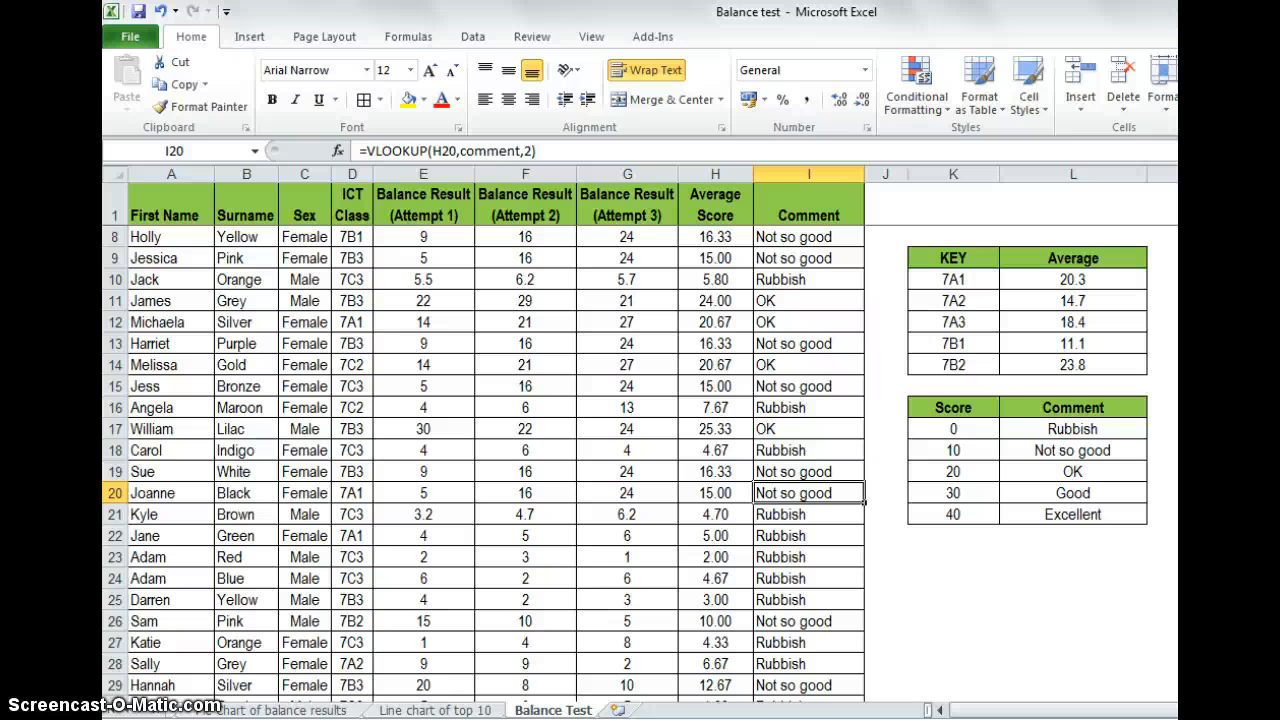
pyautogui.click(1085, 472)
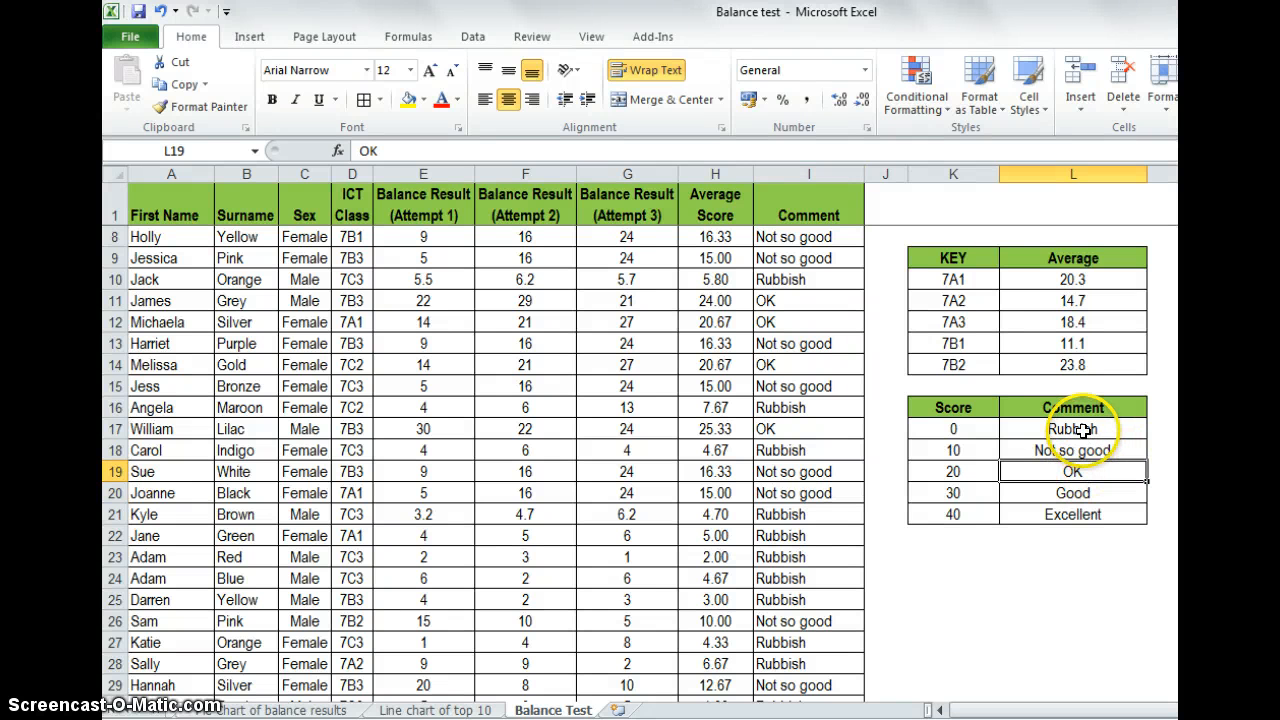
pyautogui.click(1084, 429)
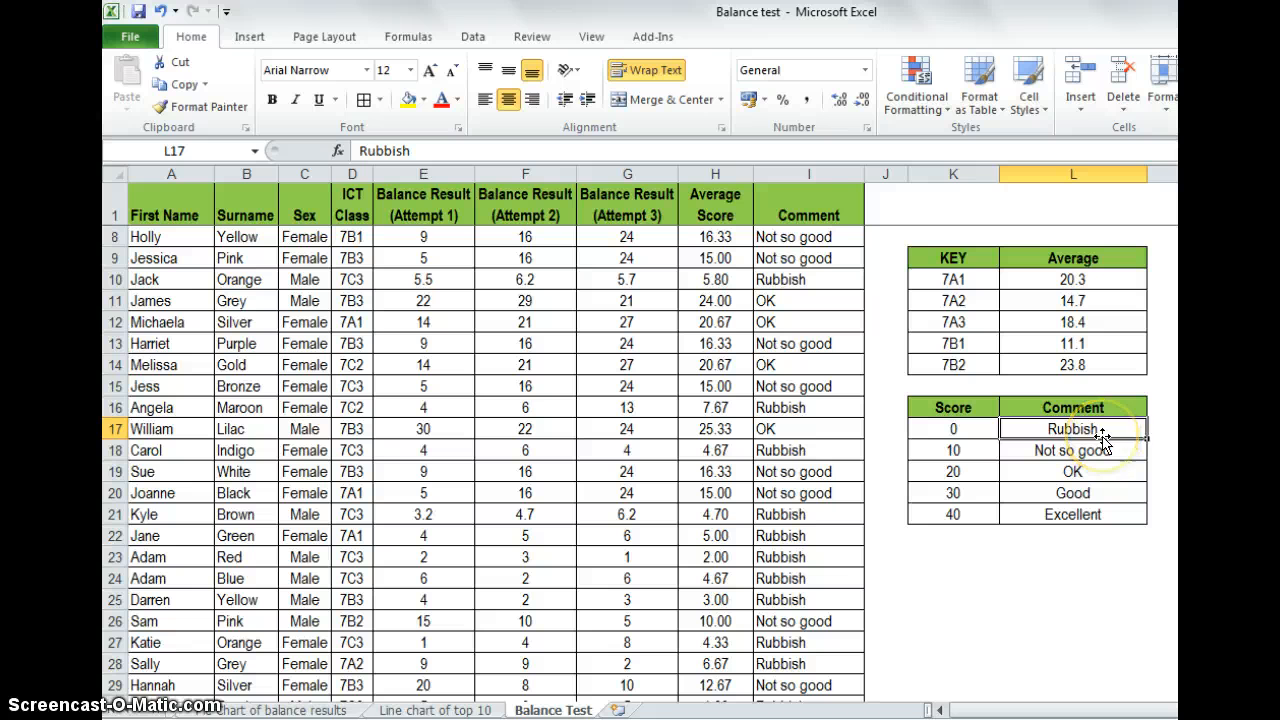
pyautogui.write('Hop')
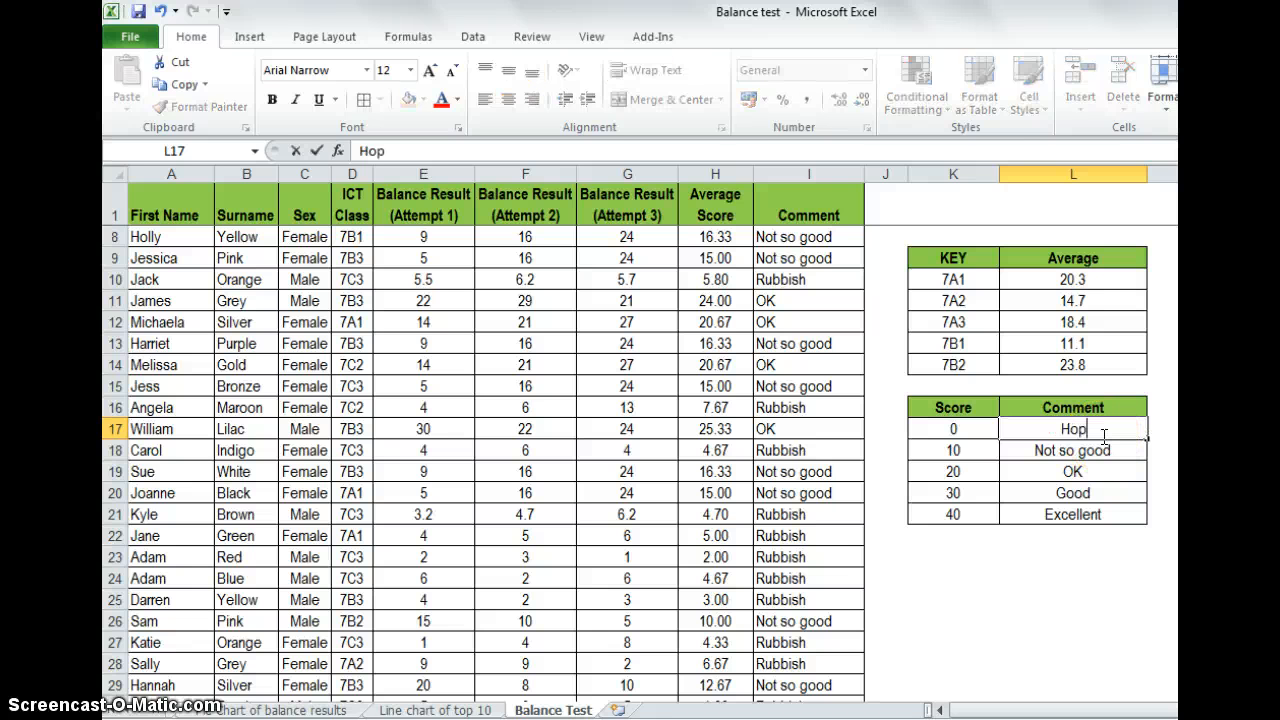
pyautogui.write('eless')
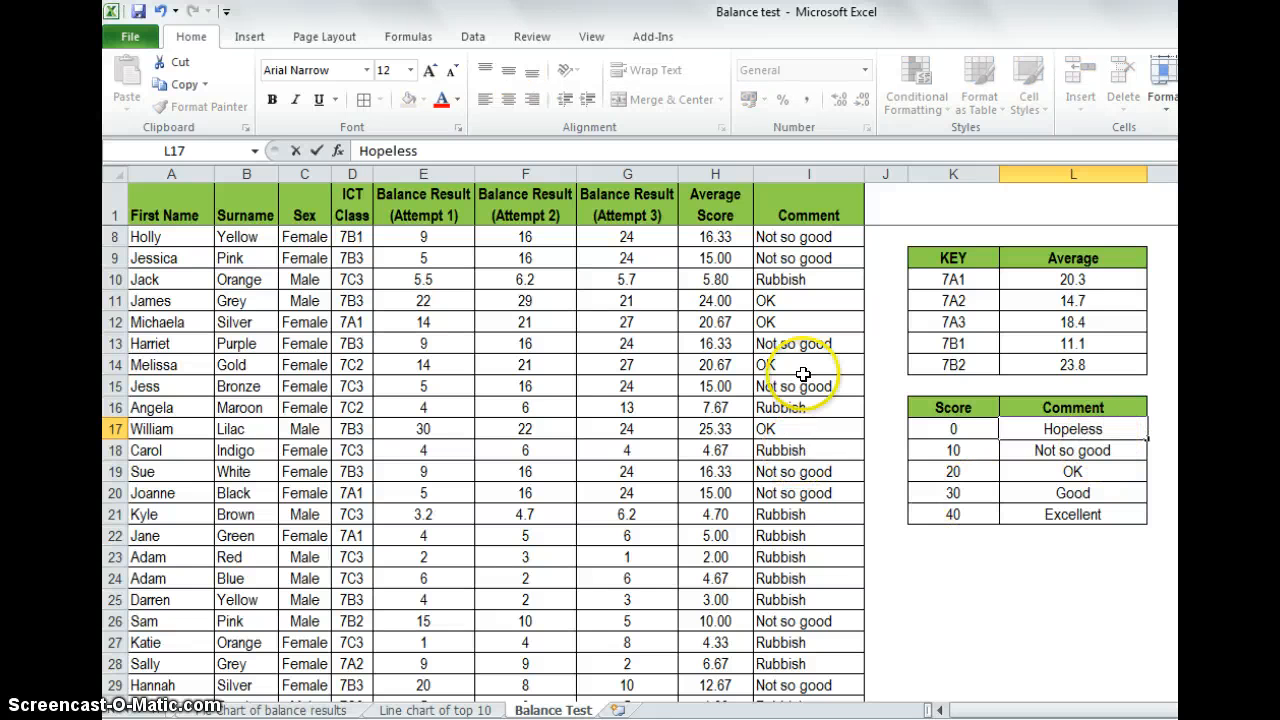
pyautogui.click(978, 624)
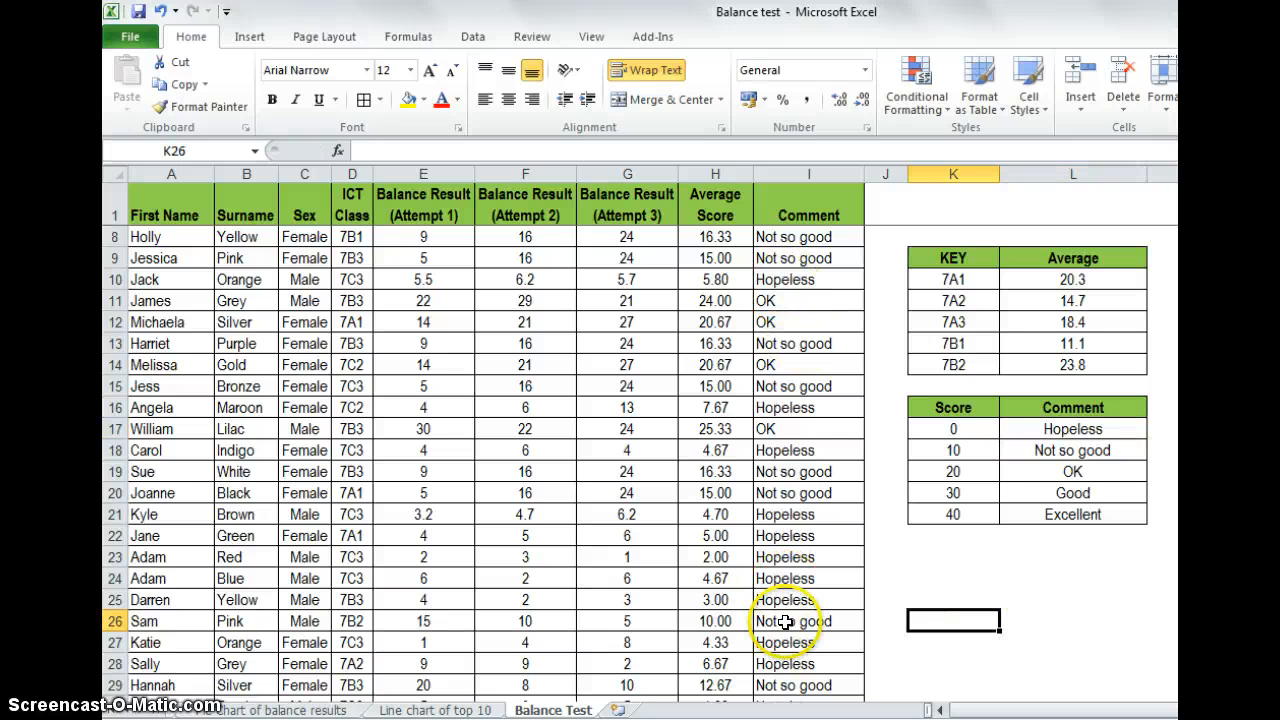
# Set the lookup table's score thresholds in K18 to K21 to 5, 15, 25 and 35
pyautogui.click(974, 450)
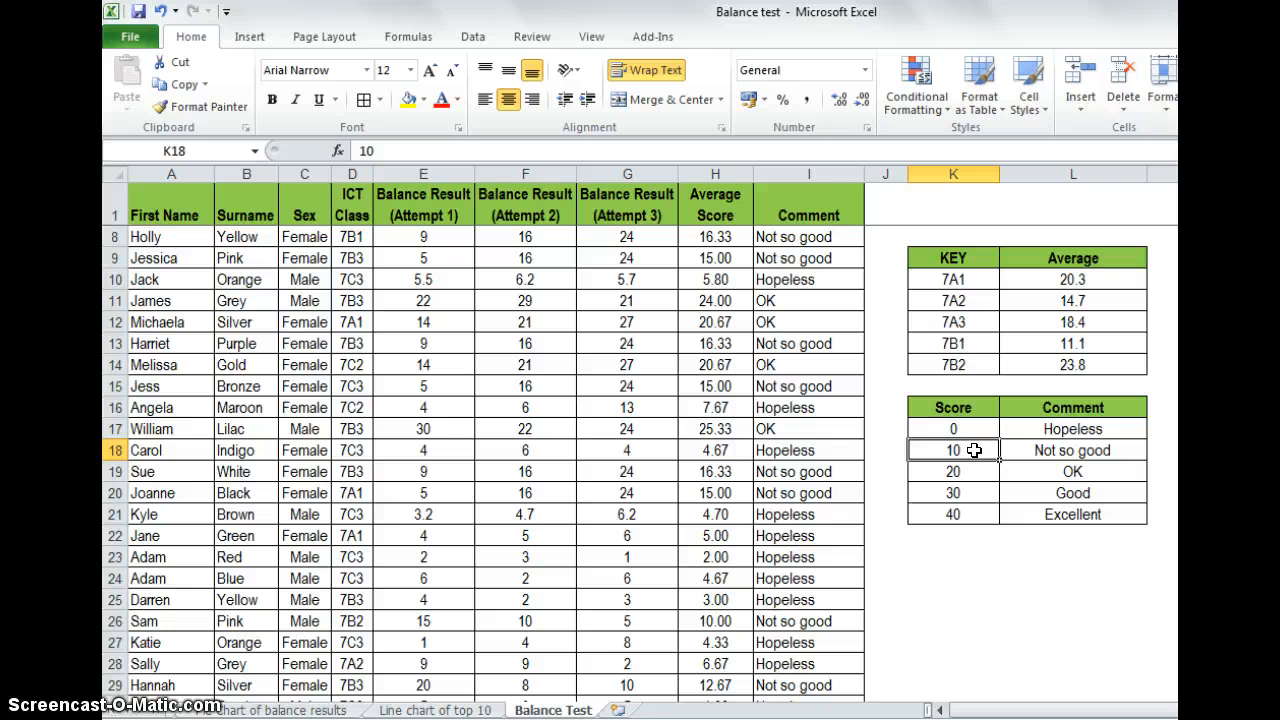
pyautogui.write('5')
pyautogui.press('Return')
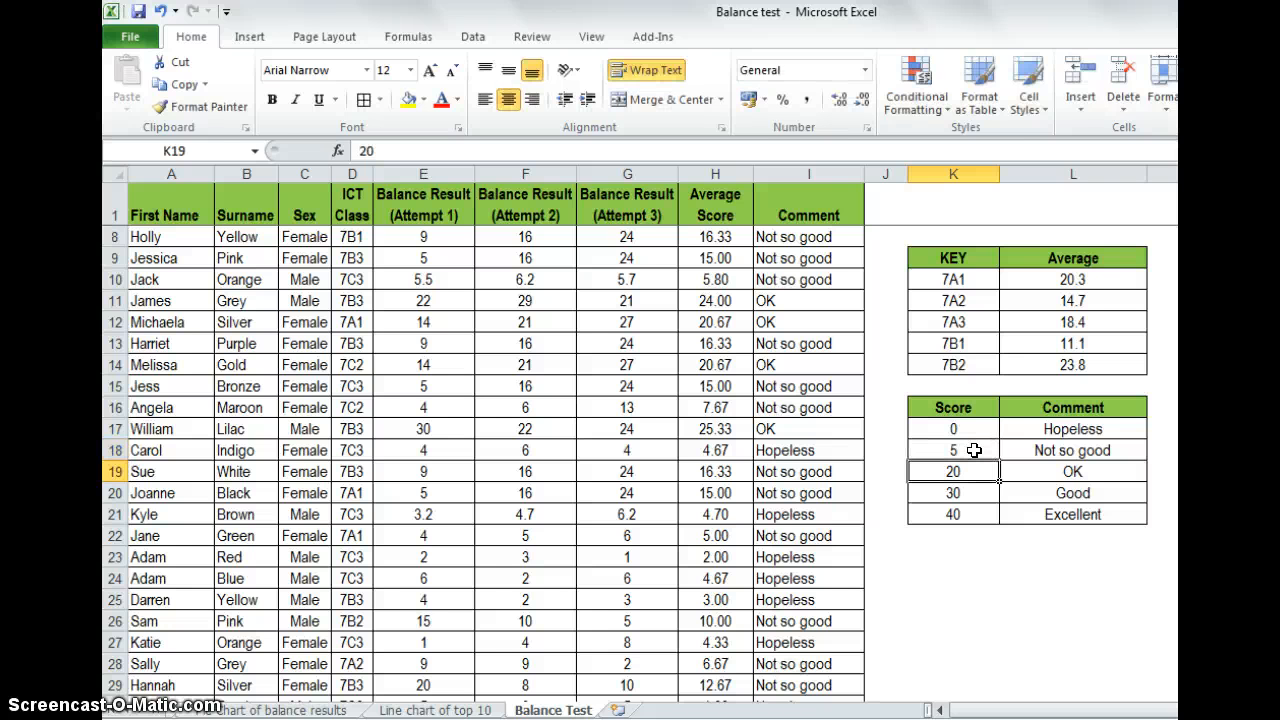
pyautogui.write('15')
pyautogui.press('Return')
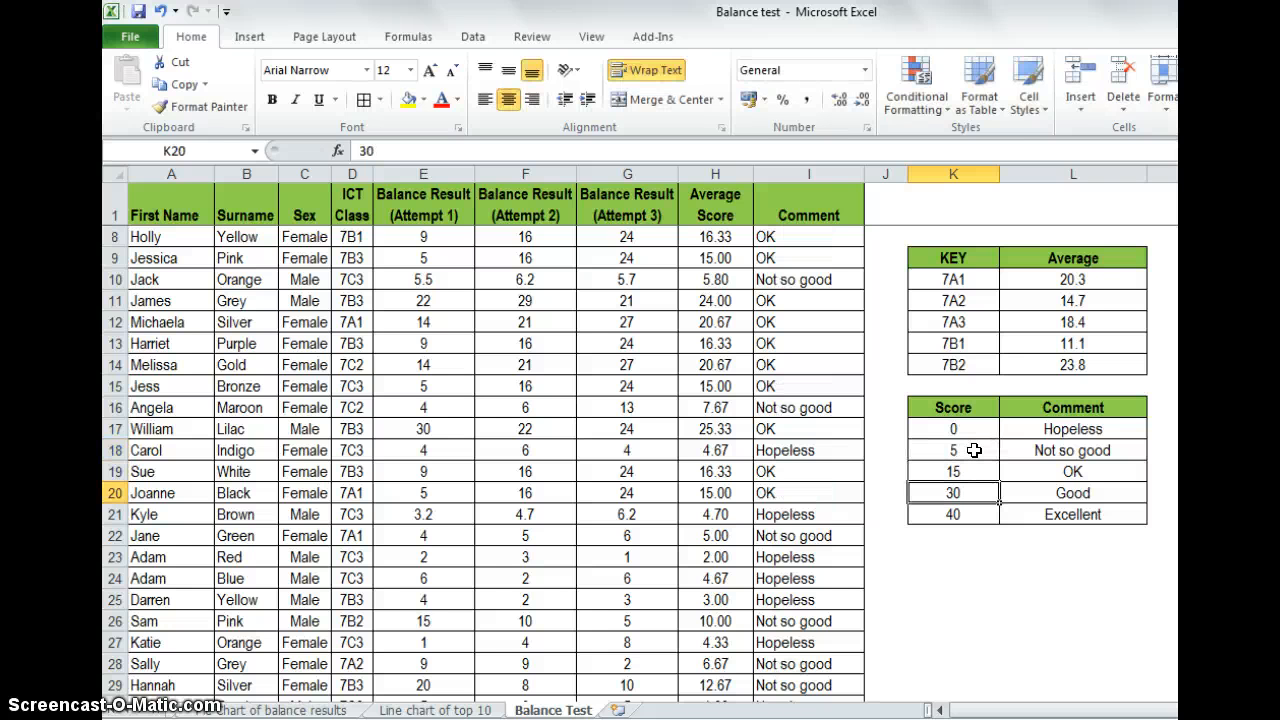
pyautogui.write('25')
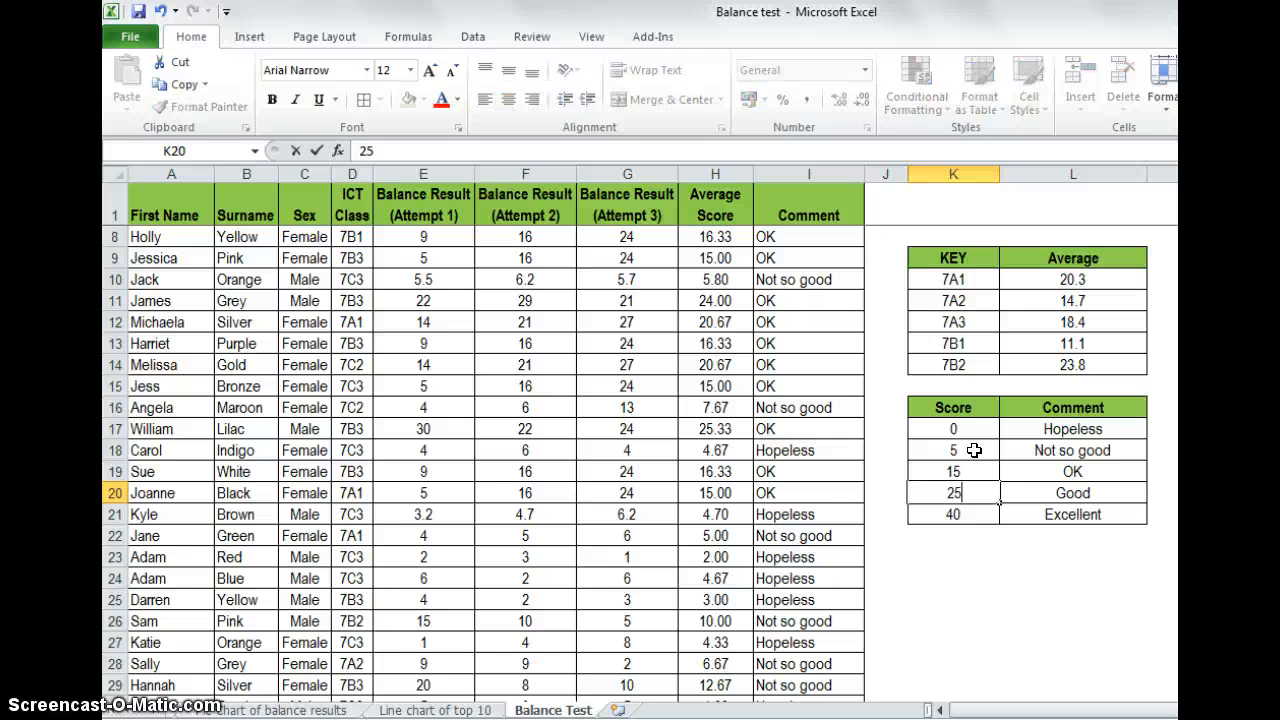
pyautogui.press('Return')
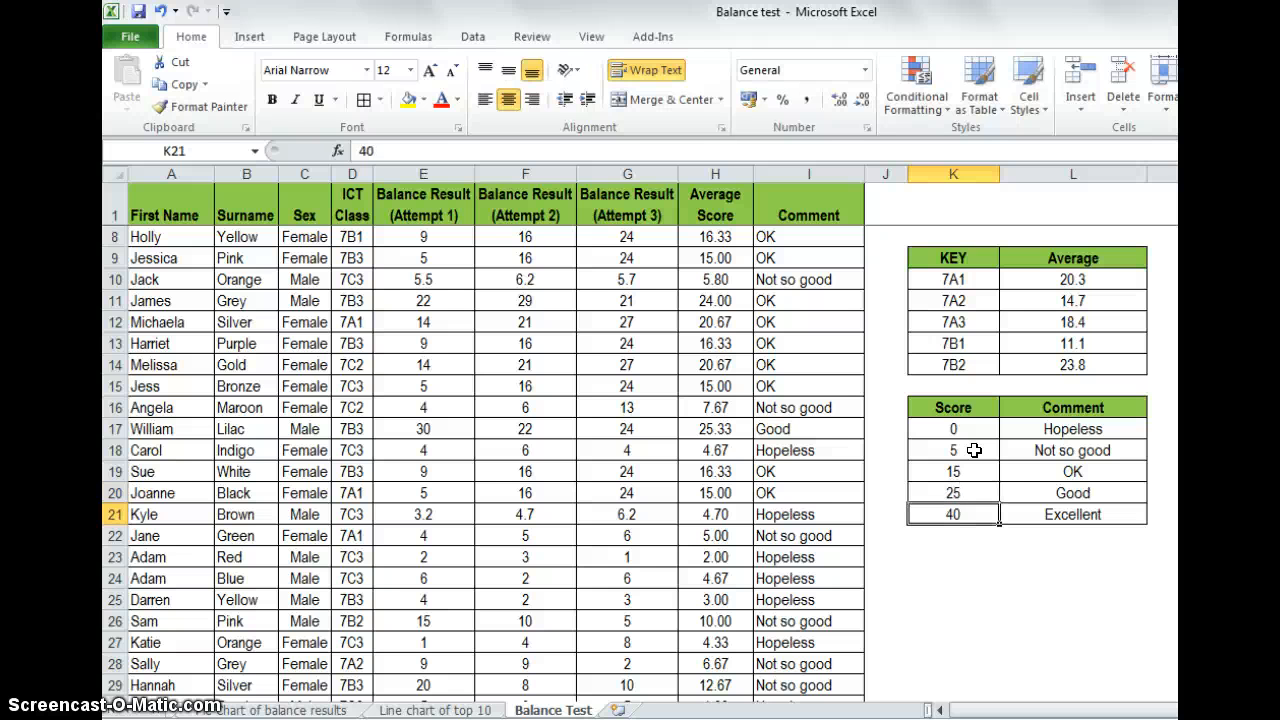
pyautogui.write('35')
pyautogui.press('Return')
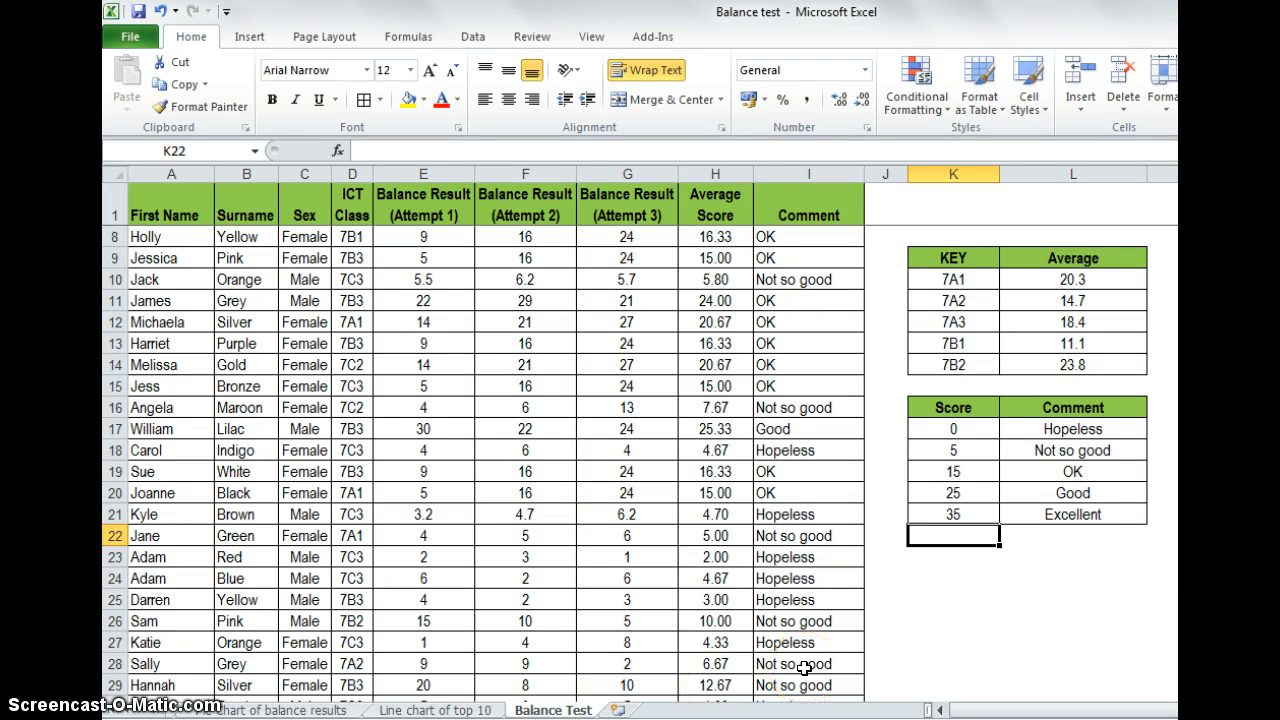
pyautogui.moveTo(935, 429); pyautogui.dragTo(1007, 513)
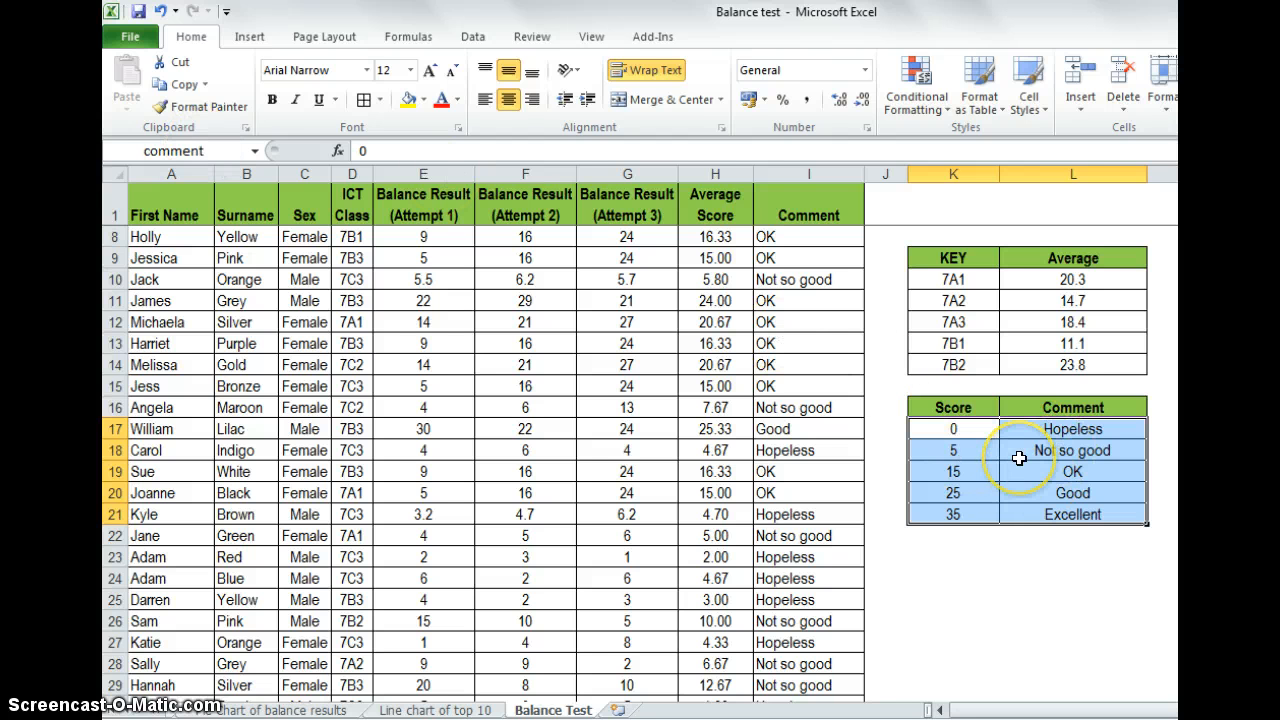
pyautogui.click(978, 598)
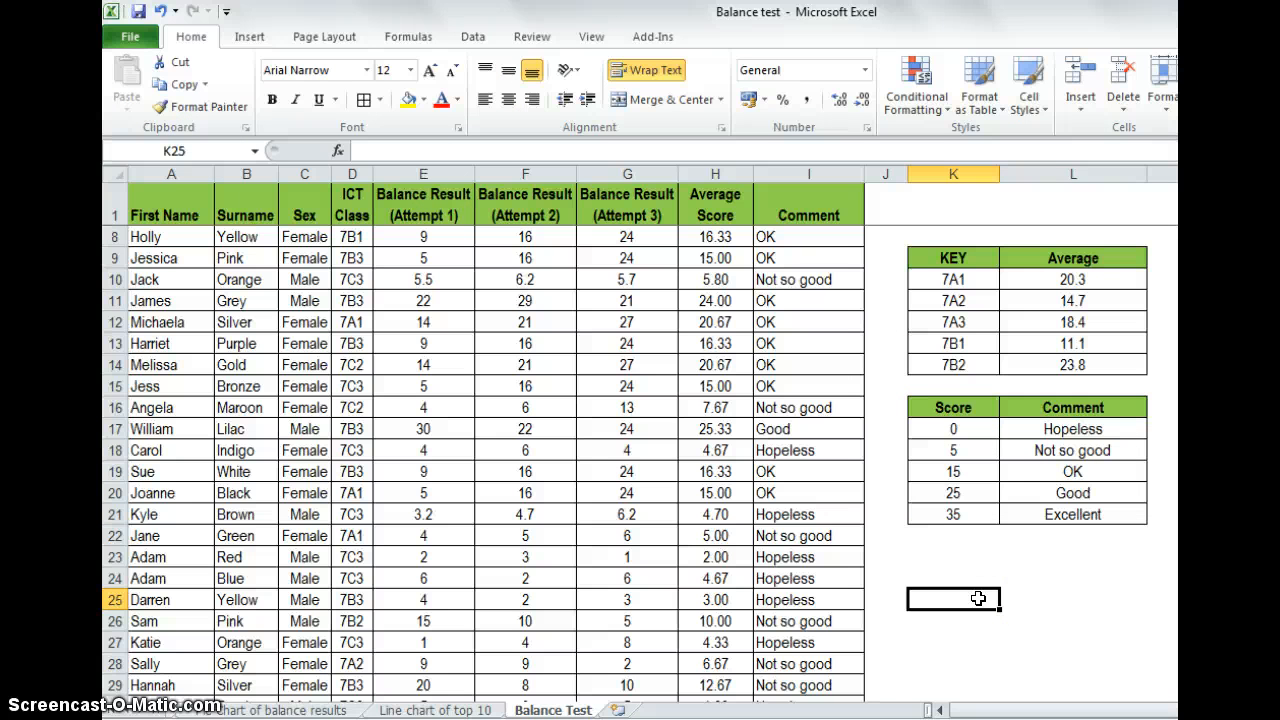